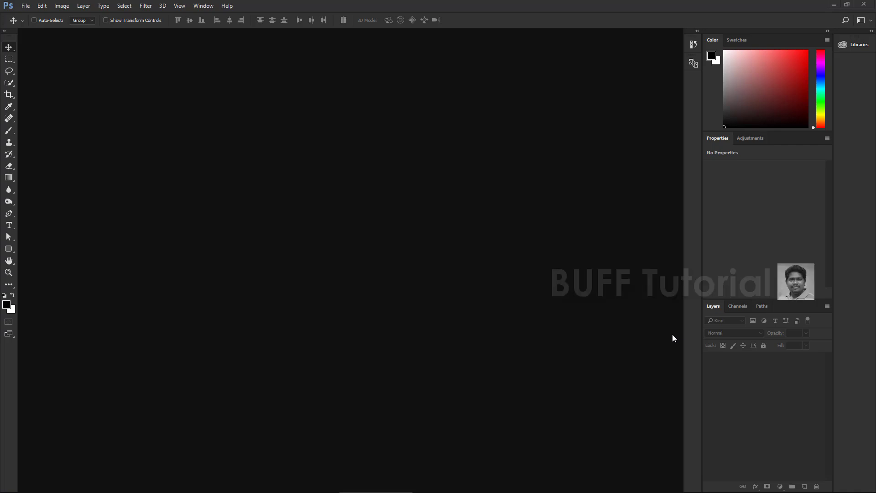
# Open the File menu from the empty Photoshop workspace.
pyautogui.click(27, 7)
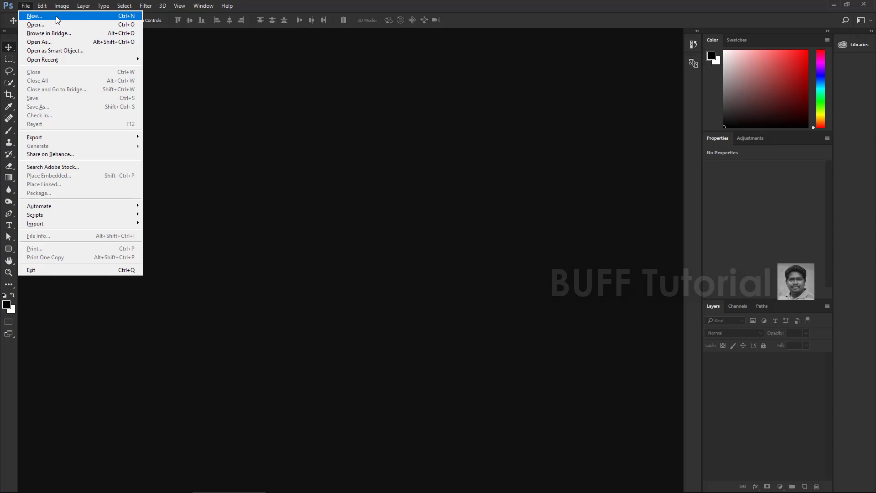
# Start a new document, centre the New Document dialog, and view the empty Saved presets list.
pyautogui.click(35, 16)
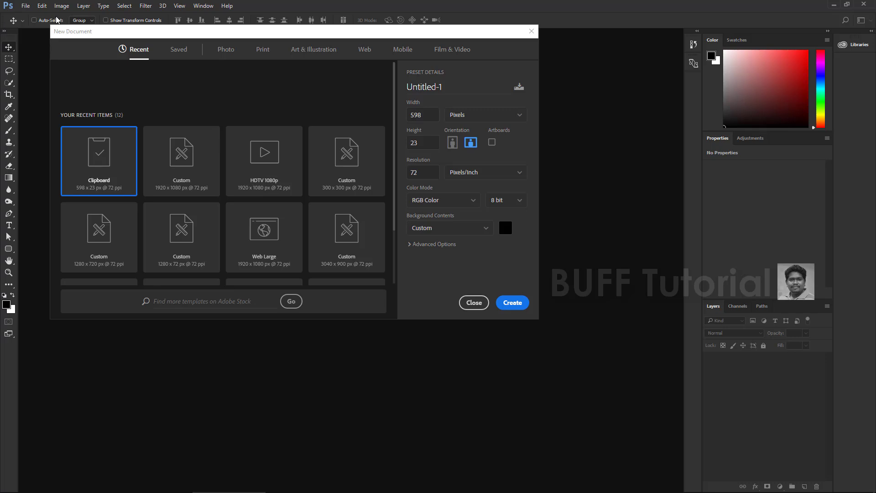
pyautogui.moveTo(191, 36); pyautogui.dragTo(286, 88)
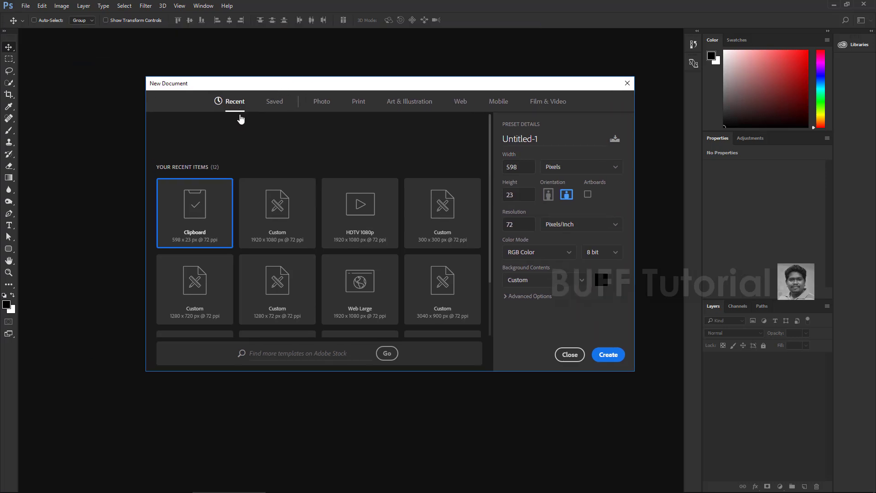
pyautogui.scroll(-2, 242, 243)
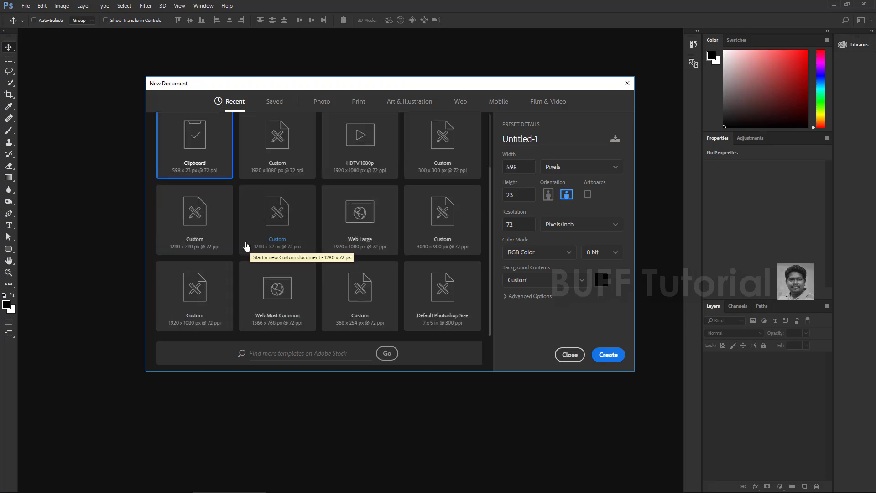
pyautogui.click(276, 103)
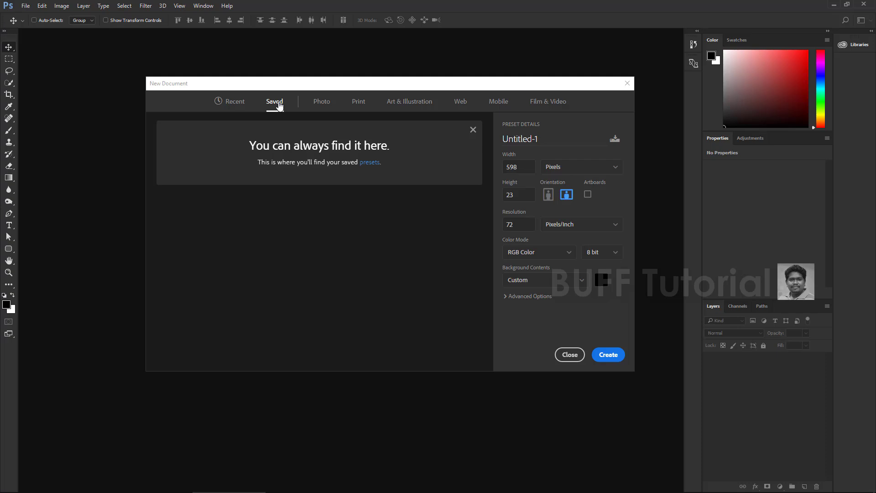
# Switch to the Photo presets, showing Default Photoshop Size at 7 x 5 in, 300 ppi.
pyautogui.click(324, 104)
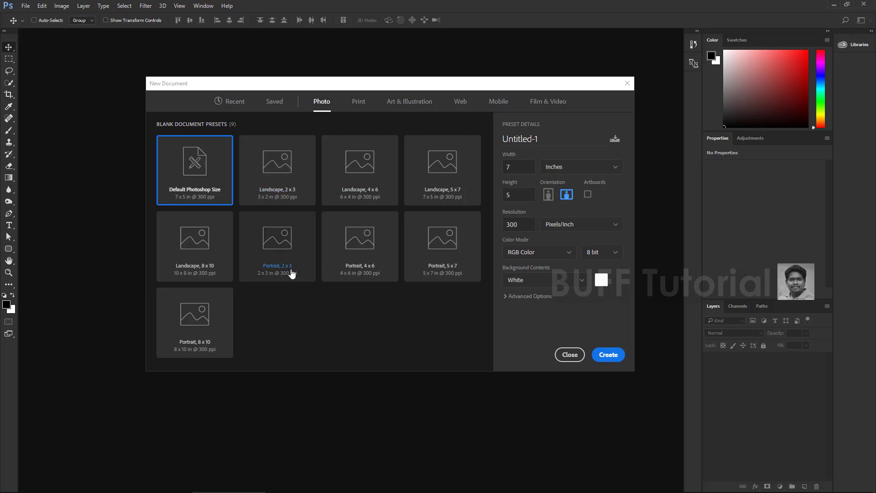
# Try the Landscape 2x3, 4x6, 5x7 and Portrait 5x7, 4x6 photo presets.
pyautogui.click(284, 187)
pyautogui.click(363, 189)
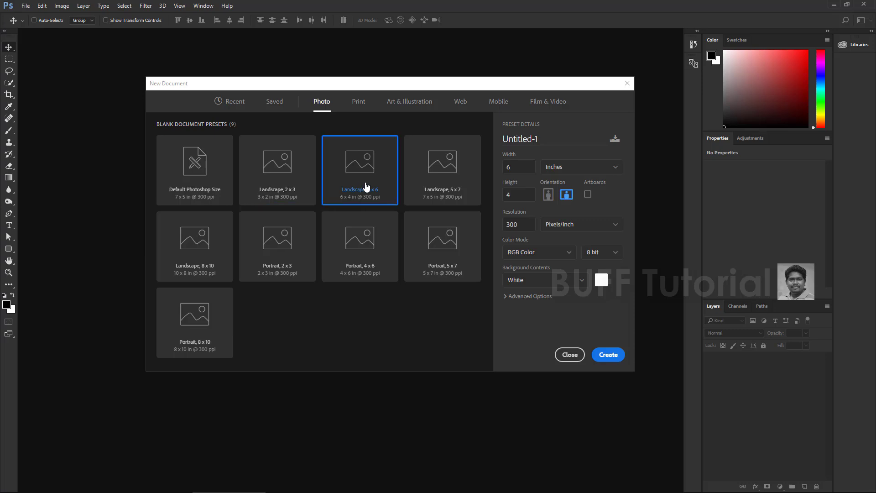
pyautogui.click(415, 178)
pyautogui.click(415, 247)
pyautogui.click(374, 250)
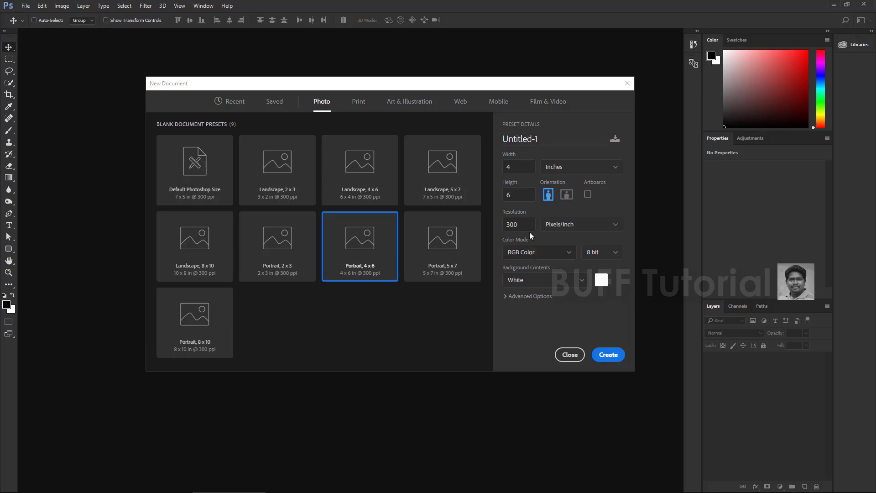
# Browse the Print presets, then show Art & Illustration presets at 1000 x 1000 px.
pyautogui.click(357, 103)
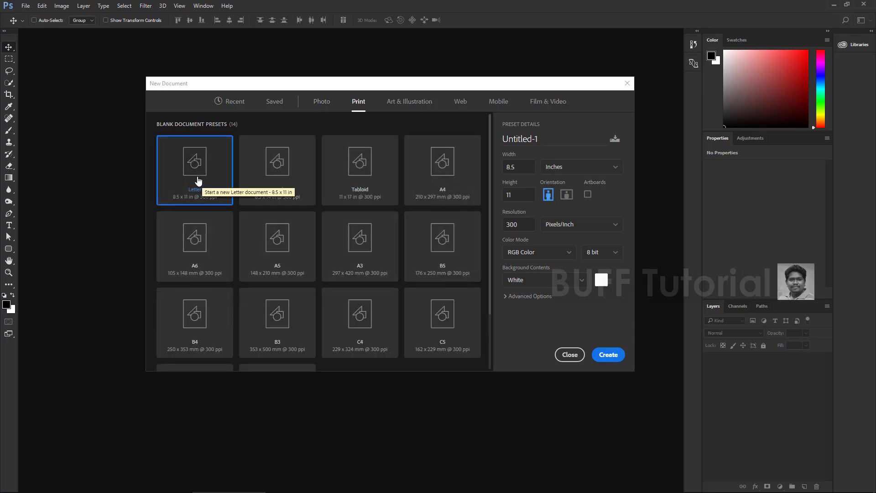
pyautogui.scroll(-3, 198, 181)
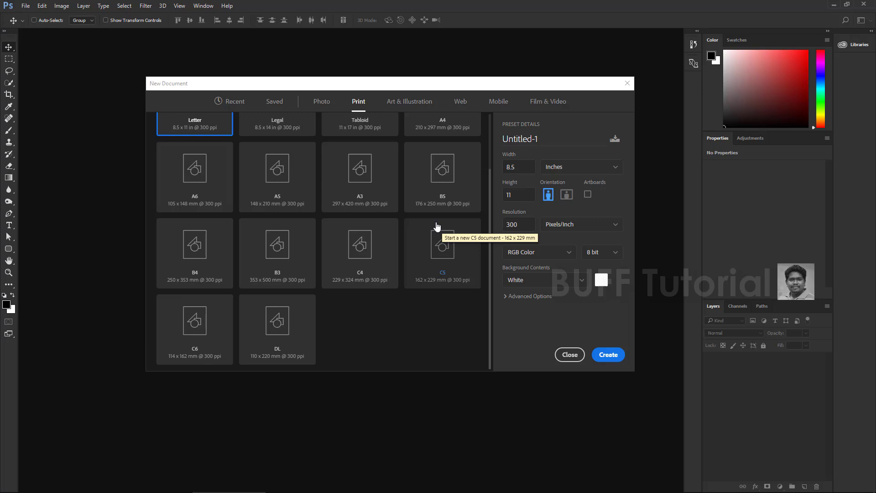
pyautogui.scroll(3, 437, 227)
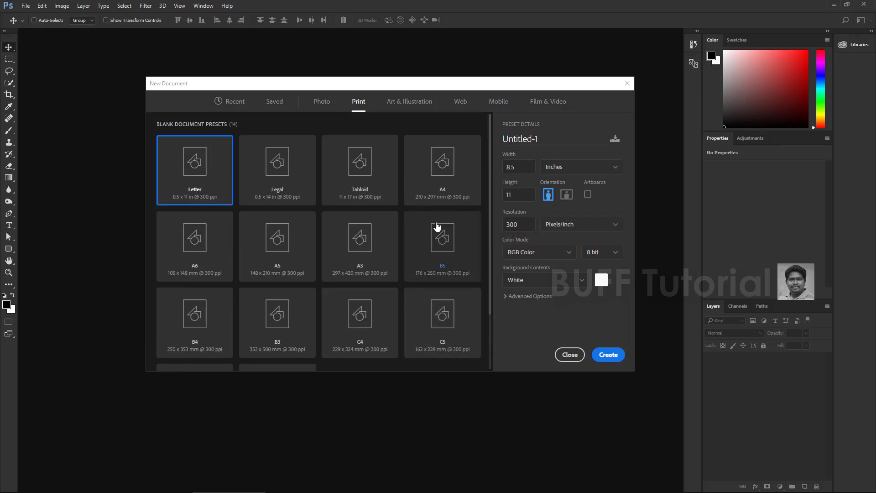
pyautogui.click(404, 102)
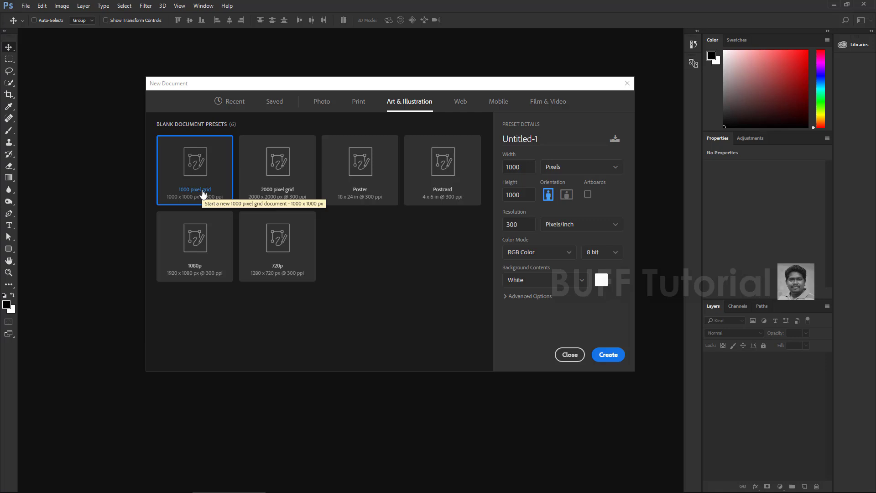
# Compare the Web, Art & Illustration, Photo and Print presets, ending on Web at 1366 x 768 px.
pyautogui.click(462, 102)
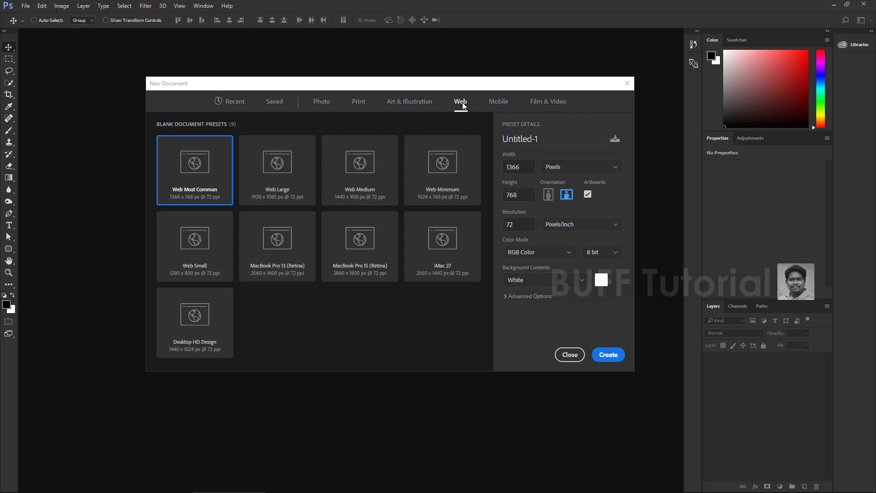
pyautogui.click(410, 105)
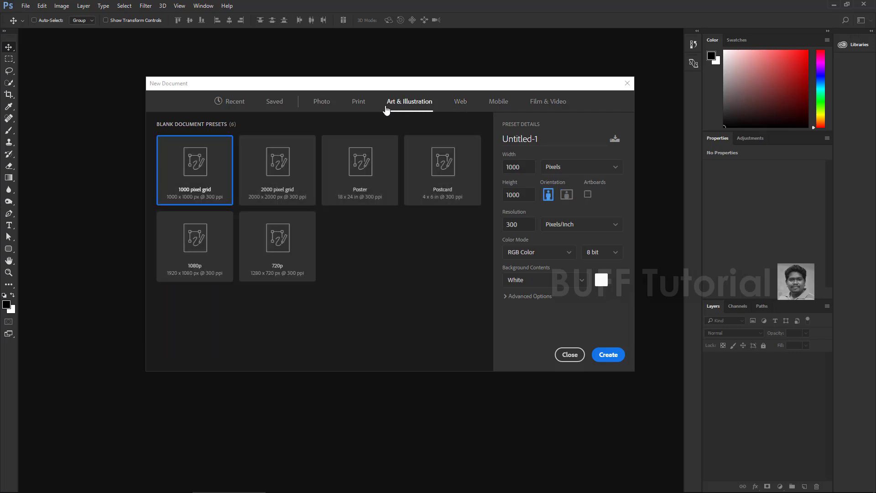
pyautogui.click(327, 104)
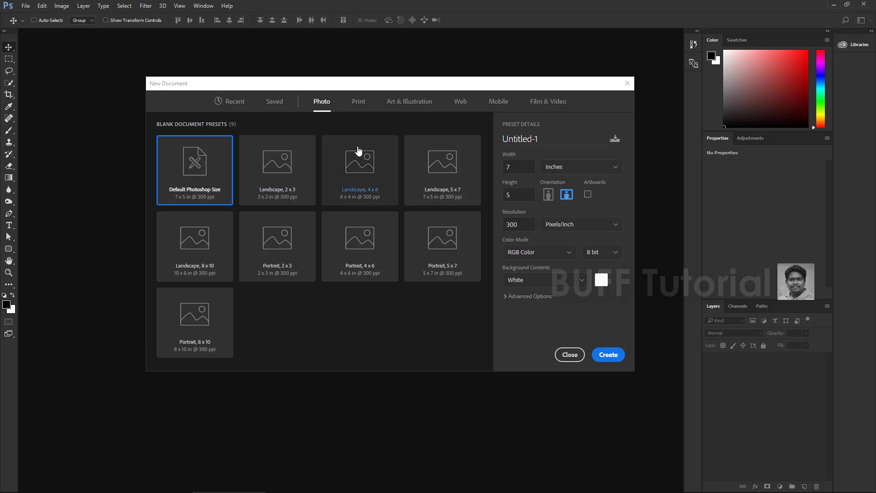
pyautogui.click(358, 102)
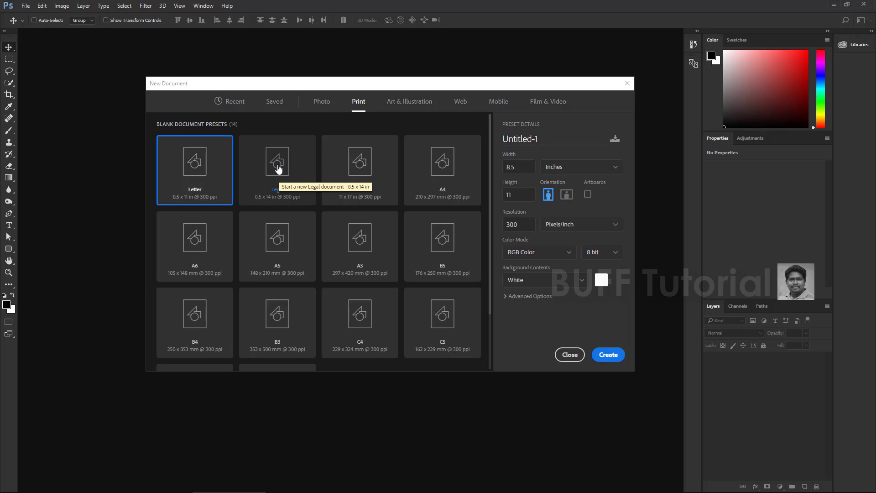
pyautogui.click(417, 105)
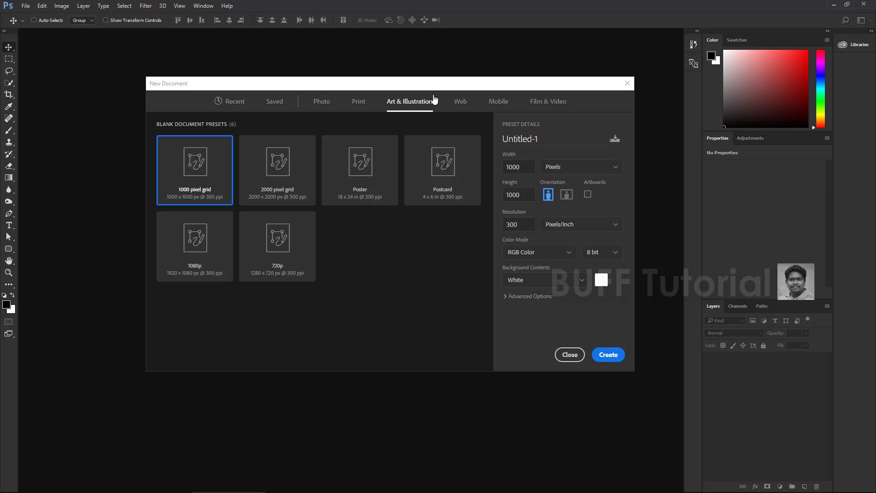
pyautogui.click(462, 101)
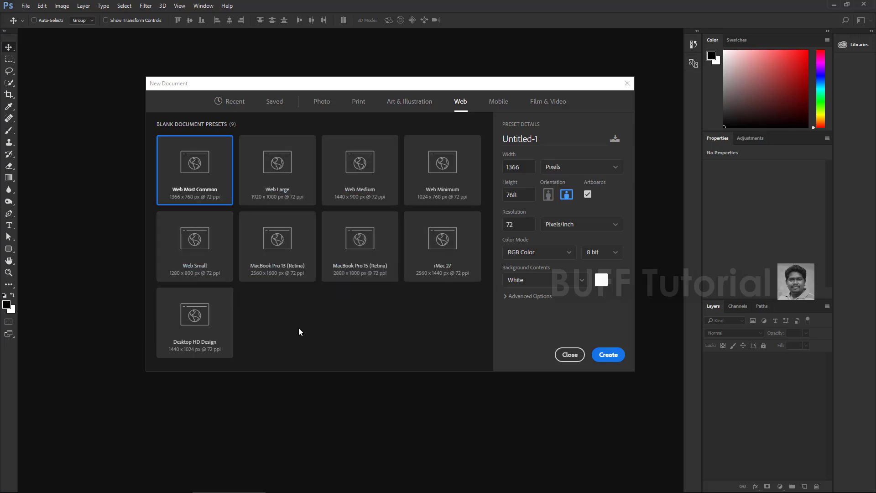
# Choose the Android 1080p Mobile preset at 1080 x 1920 px, 72 ppi.
pyautogui.click(499, 104)
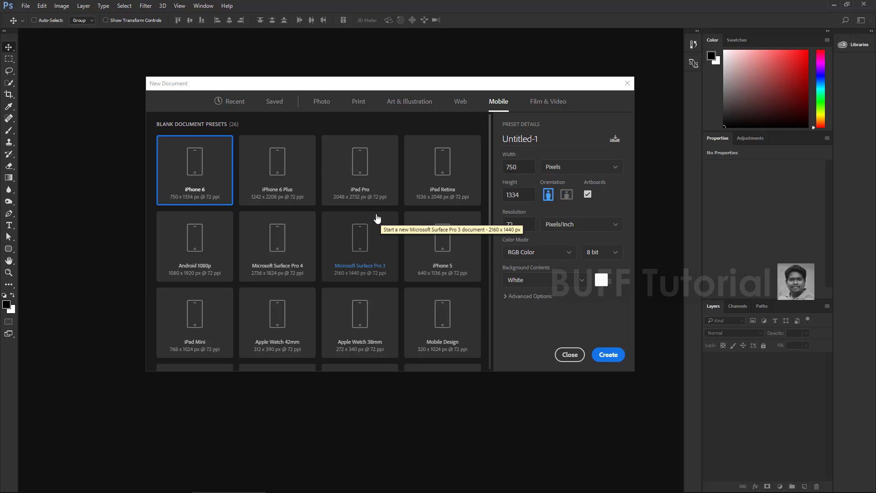
pyautogui.scroll(-8, 377, 218)
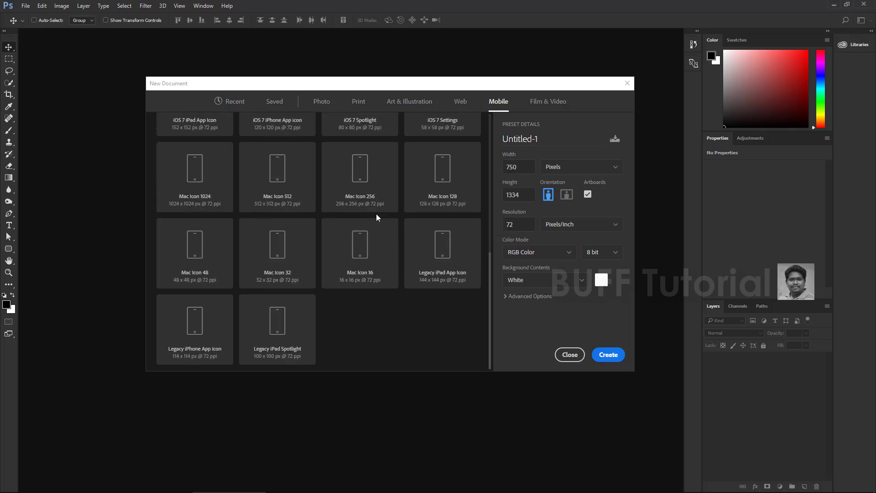
pyautogui.scroll(8, 377, 214)
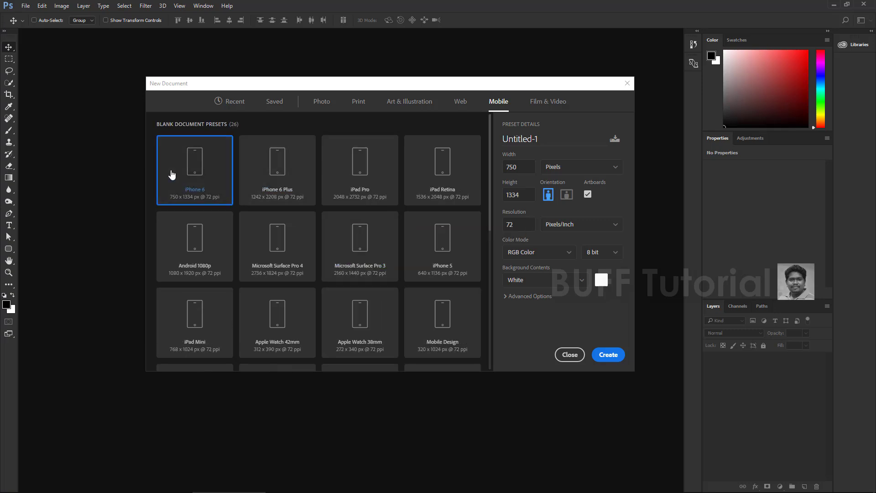
pyautogui.click(212, 249)
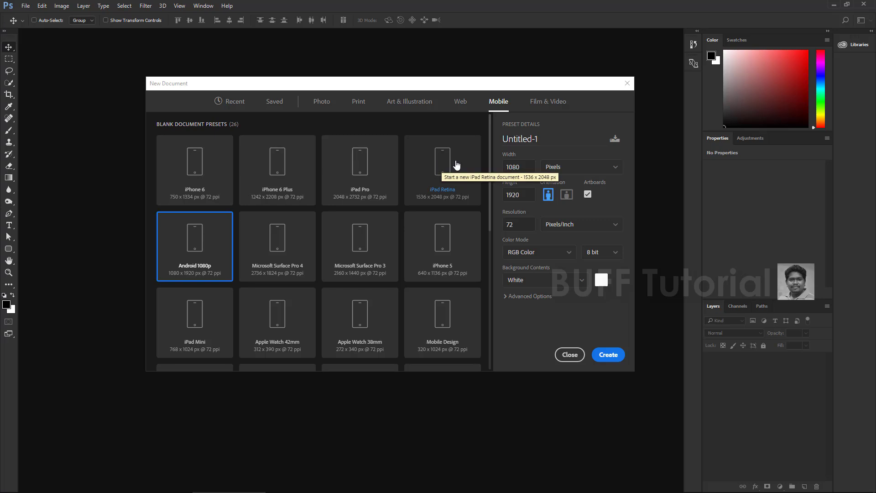
# Scroll through the Film & Video presets, then return to Photo presets at 7 x 5 inches.
pyautogui.click(546, 102)
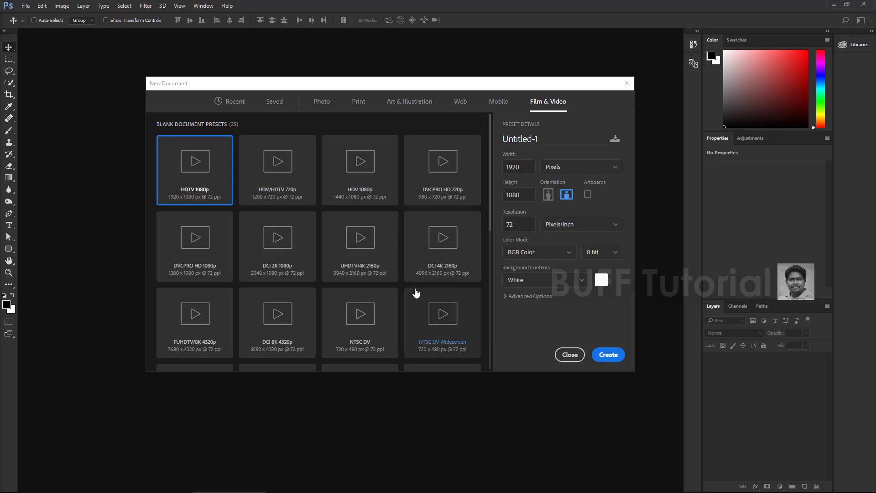
pyautogui.scroll(-5, 414, 288)
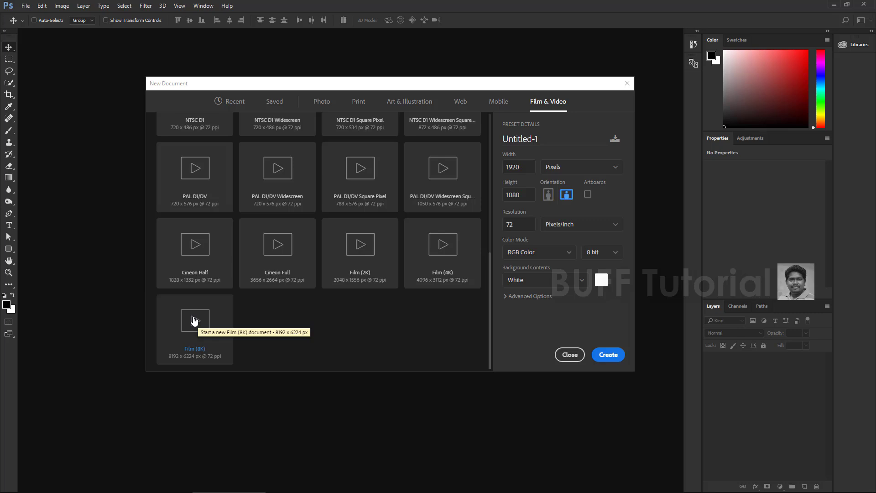
pyautogui.click(326, 101)
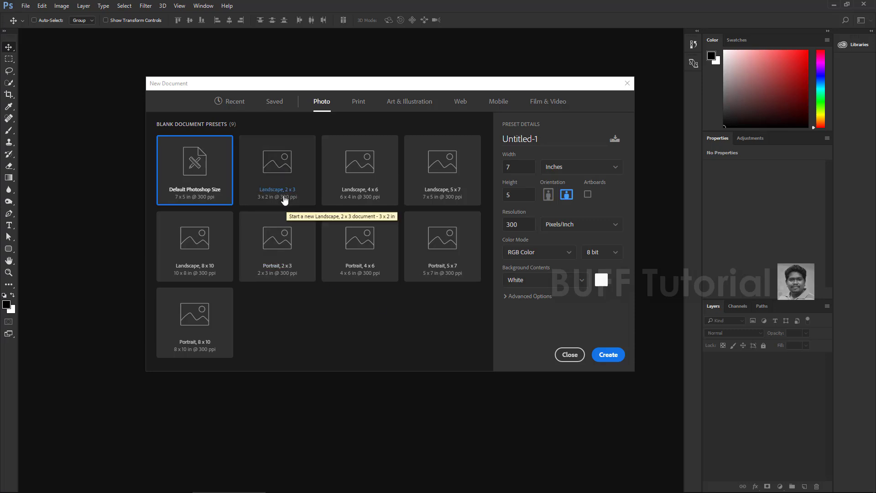
# Choose the Landscape 2x3 preset and rename the document from Untitled-1 to 2x3.
pyautogui.click(284, 200)
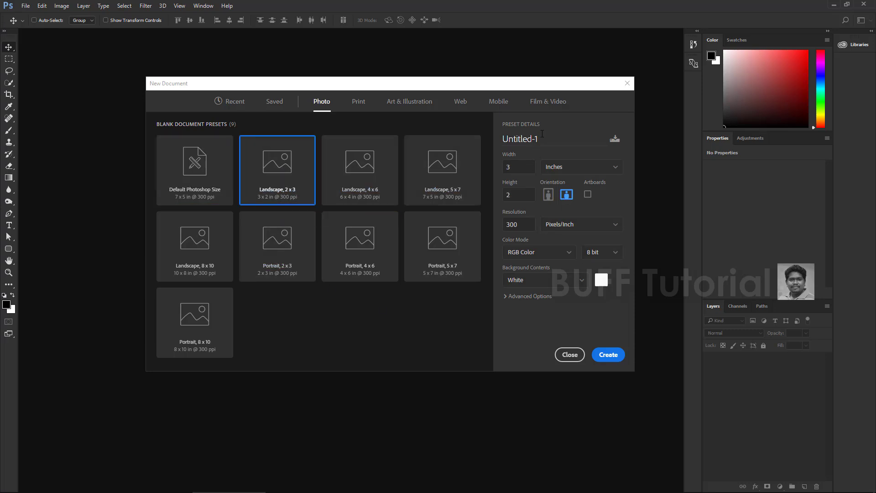
pyautogui.click(542, 136)
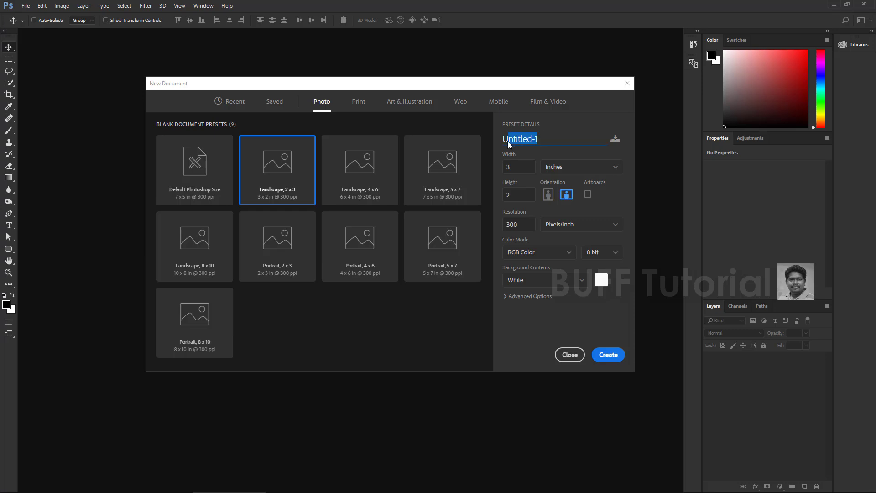
pyautogui.click(541, 137)
pyautogui.moveTo(541, 137); pyautogui.dragTo(504, 140)
pyautogui.press('BackSpace')
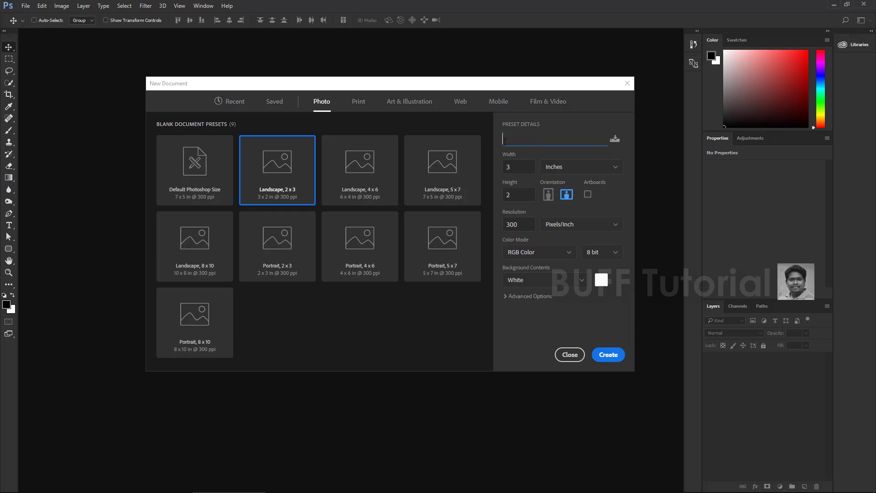
pyautogui.write('2x3')
# Check the 3 x 2 width and height values and review the width unit options.
pyautogui.click(520, 170)
pyautogui.click(517, 196)
pyautogui.click(522, 171)
pyautogui.click(527, 197)
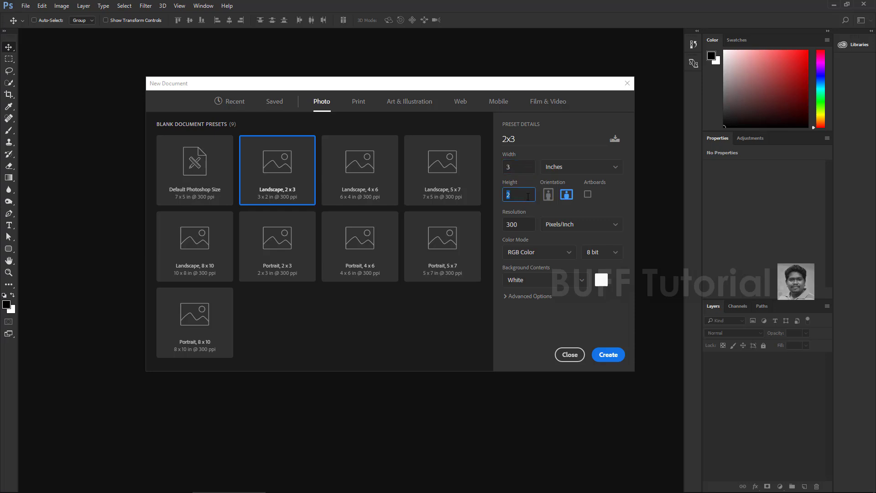
pyautogui.click(556, 152)
pyautogui.click(562, 172)
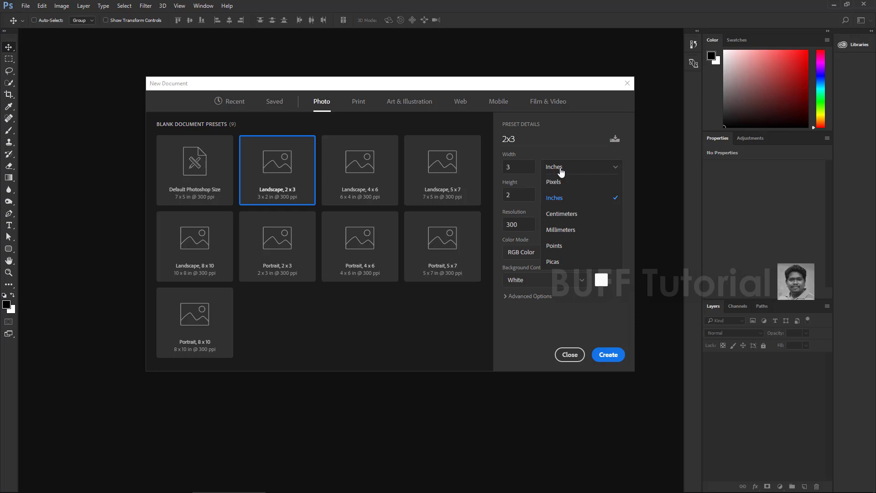
# Keep width in inches and settle the resolution at 300 after trying 72, 150 and 3000.
pyautogui.click(568, 200)
pyautogui.doubleClick(521, 226)
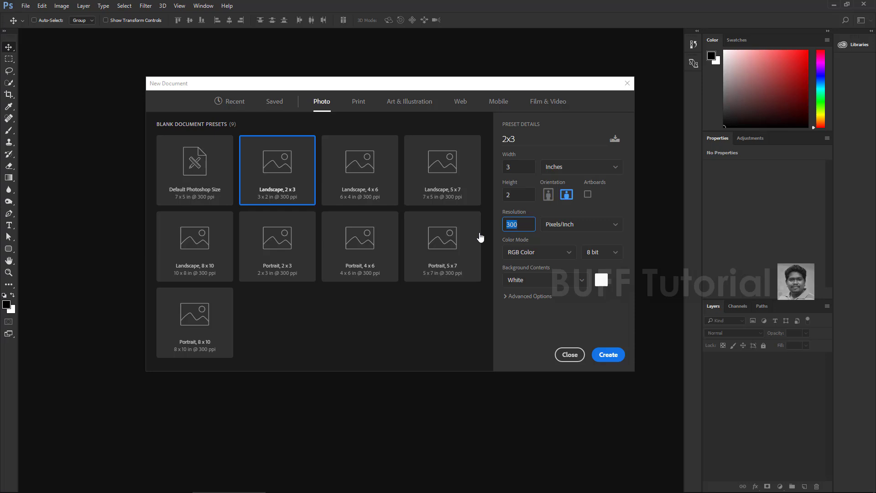
pyautogui.write('72')
pyautogui.press('BackSpace')
pyautogui.press('BackSpace')
pyautogui.write('150')
pyautogui.press('BackSpace')
pyautogui.press('BackSpace')
pyautogui.press('BackSpace')
pyautogui.write('3000')
pyautogui.press('BackSpace')
# Keep Pixels/Inch as the resolution unit and review the colour mode choices.
pyautogui.click(560, 224)
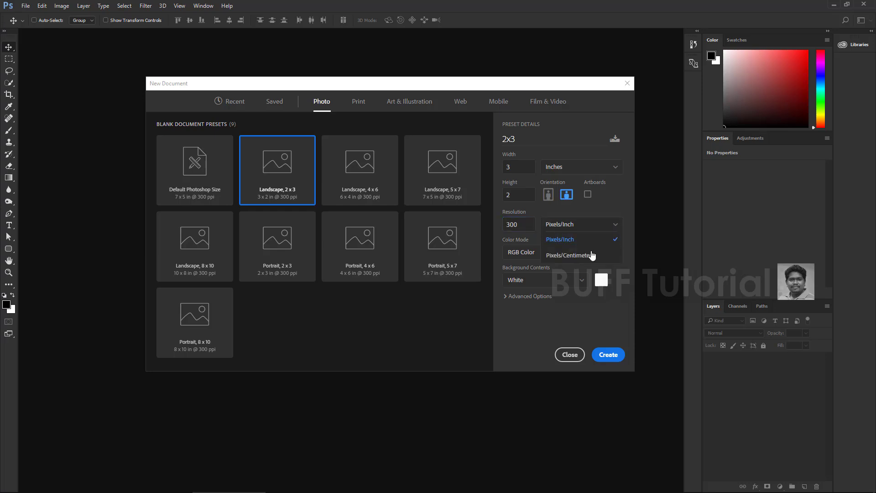
pyautogui.click(569, 239)
pyautogui.click(545, 254)
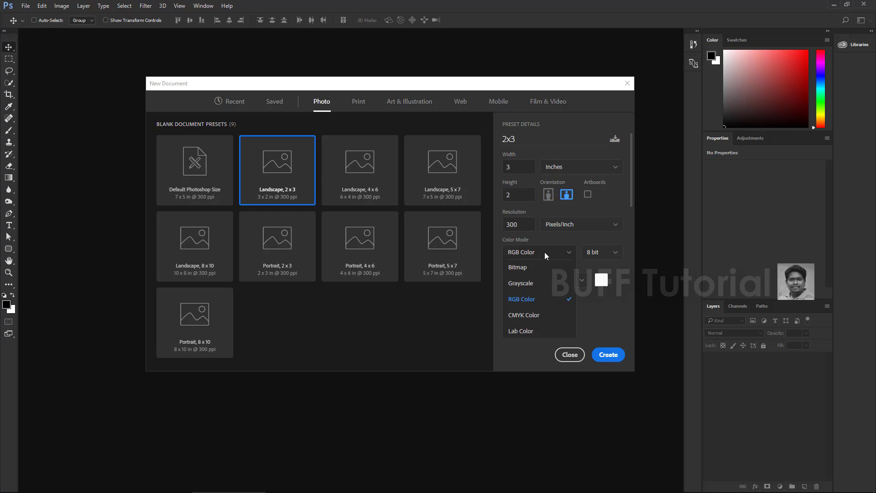
# Keep RGB Color mode and 8 bit depth for the 2x3 document.
pyautogui.click(516, 299)
pyautogui.click(615, 257)
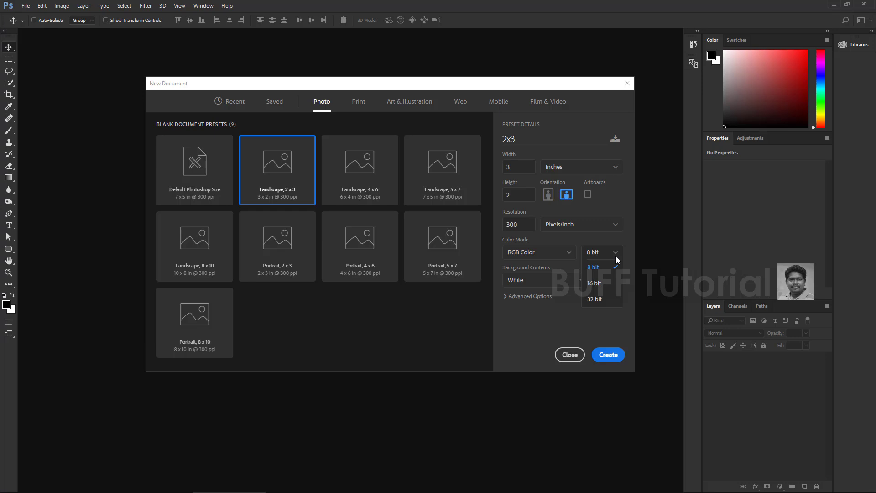
pyautogui.click(554, 265)
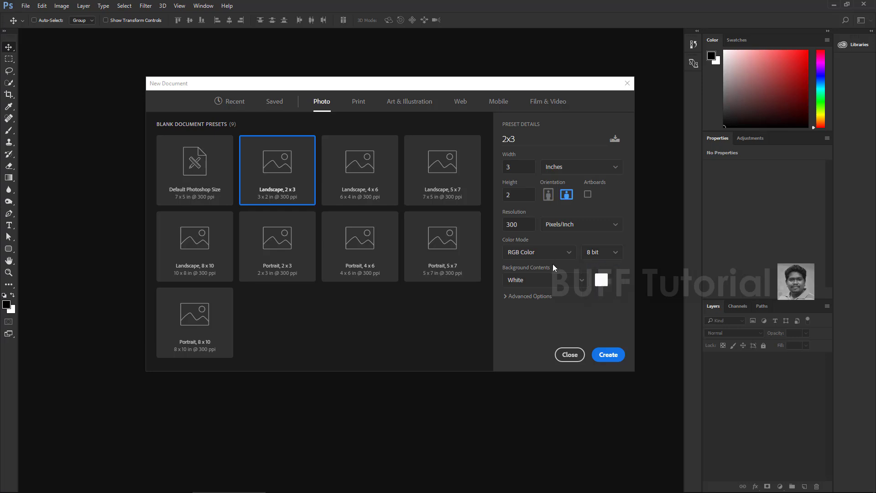
pyautogui.click(537, 282)
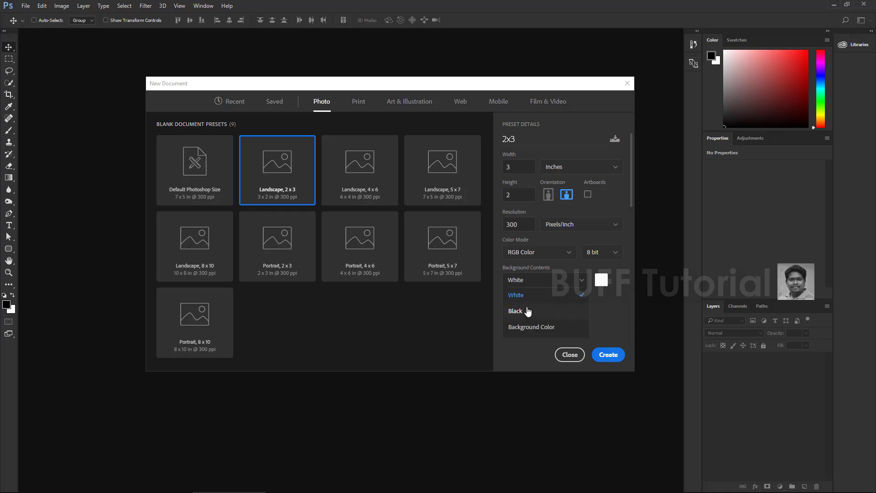
pyautogui.click(528, 308)
pyautogui.click(552, 280)
pyautogui.click(533, 325)
pyautogui.click(602, 280)
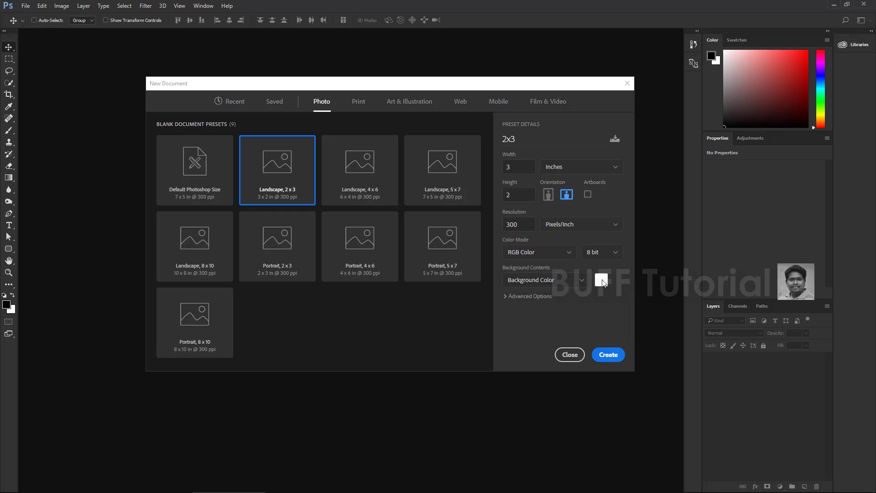
pyautogui.click(356, 102)
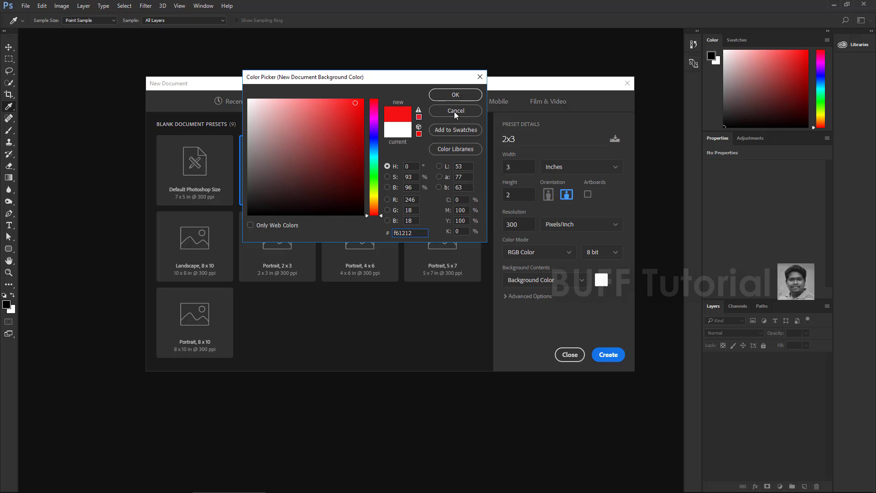
pyautogui.click(454, 112)
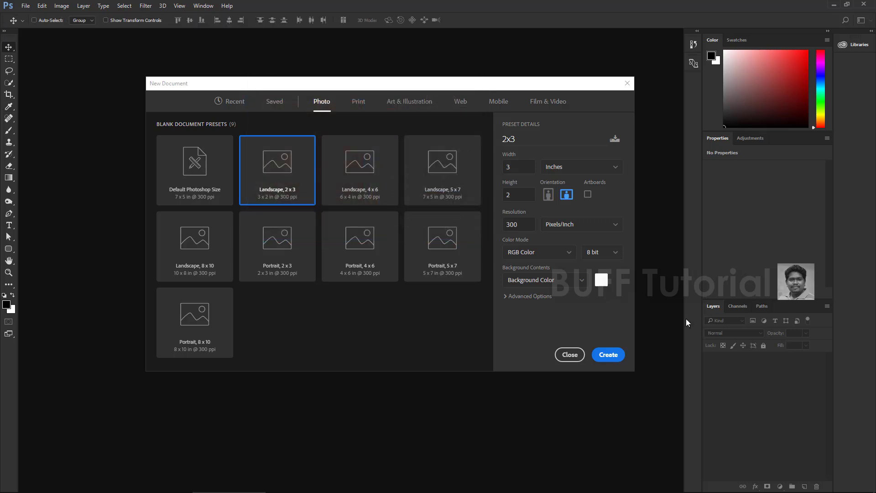
pyautogui.click(536, 282)
pyautogui.click(535, 295)
pyautogui.click(503, 296)
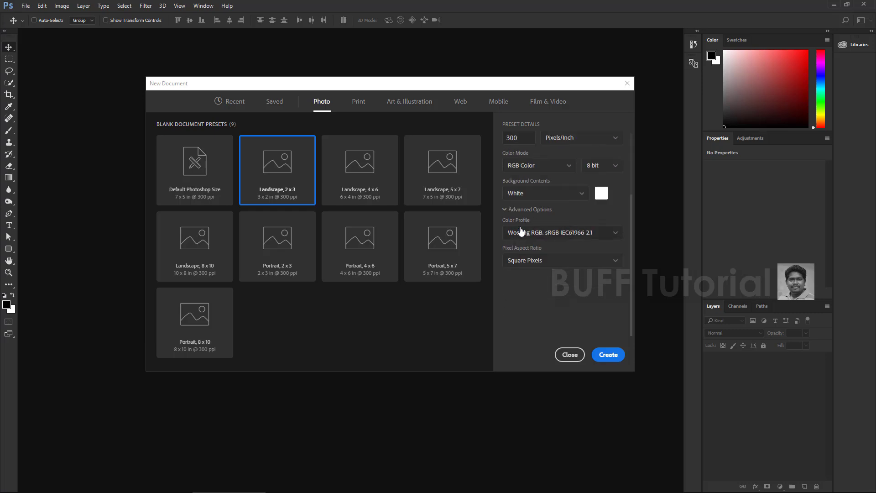
pyautogui.click(596, 232)
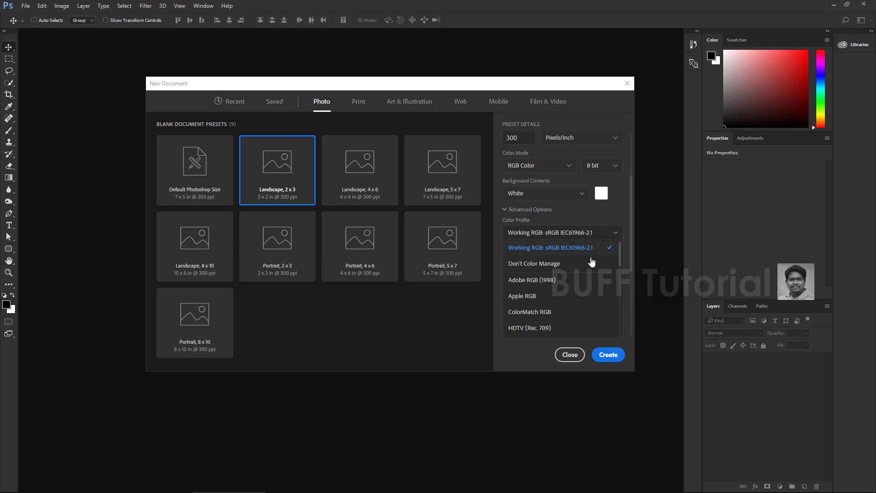
pyautogui.click(582, 247)
pyautogui.click(538, 261)
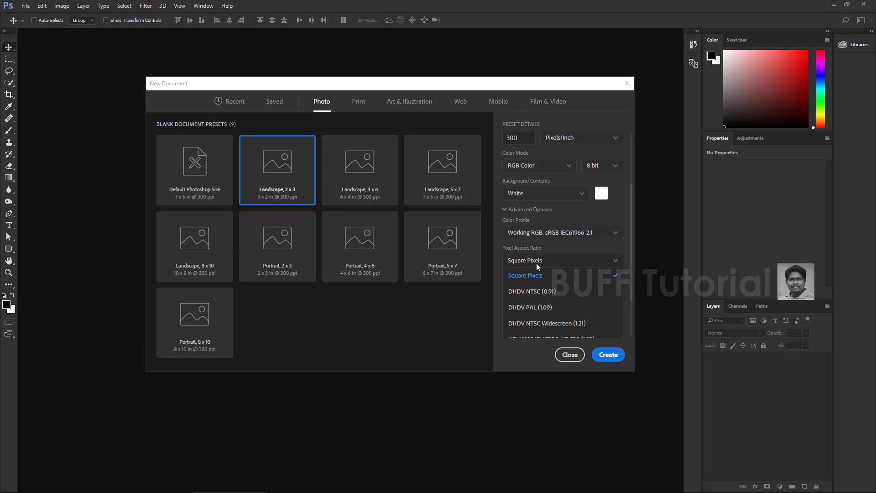
pyautogui.scroll(-2, 536, 274)
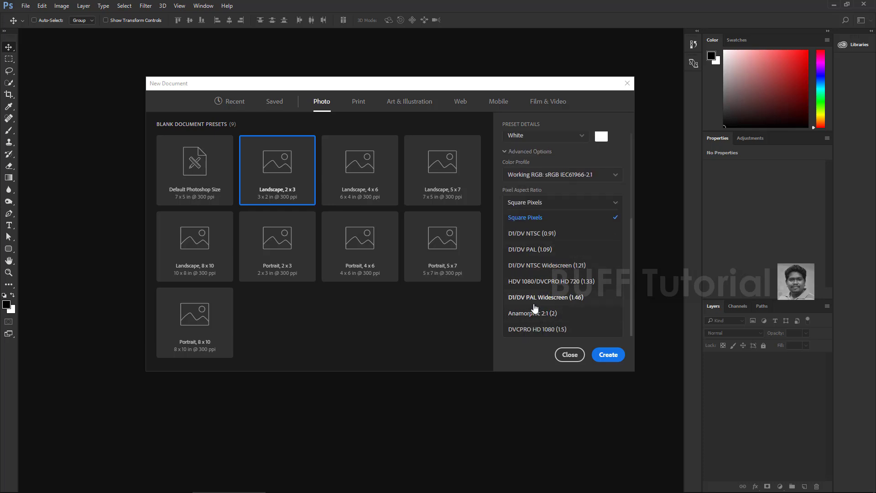
pyautogui.scroll(5, 537, 310)
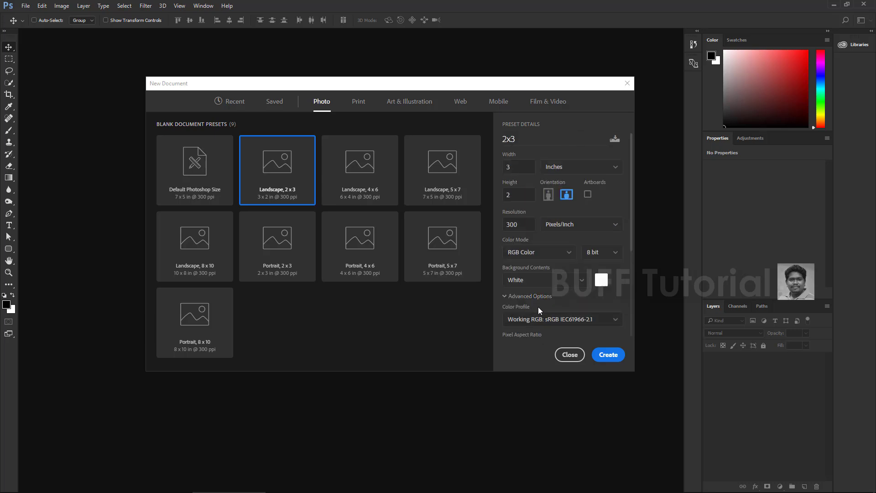
pyautogui.scroll(-5, 539, 309)
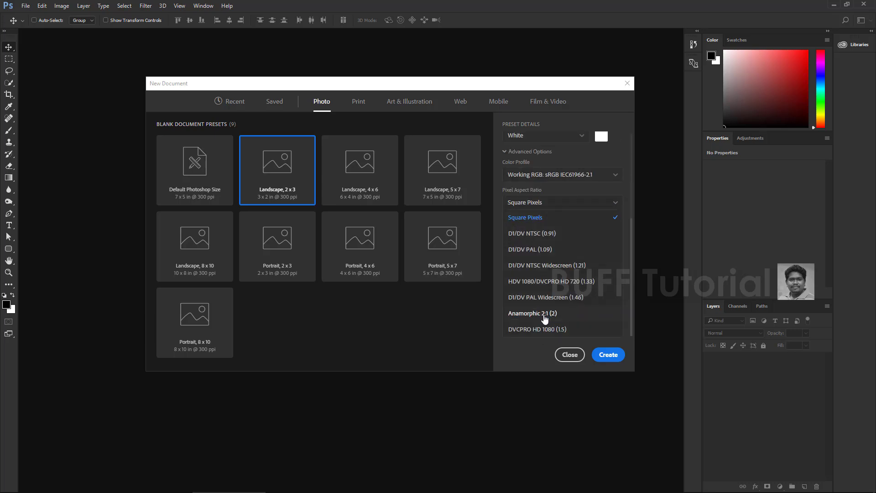
pyautogui.click(532, 218)
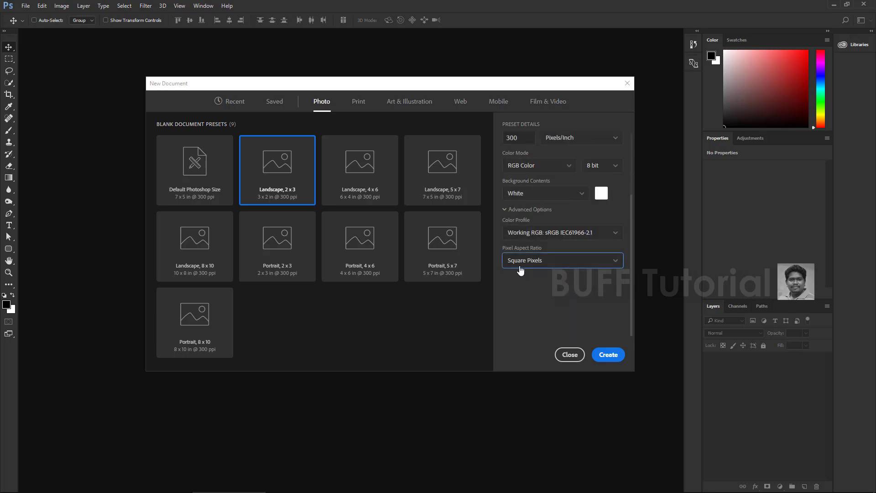
pyautogui.click(505, 209)
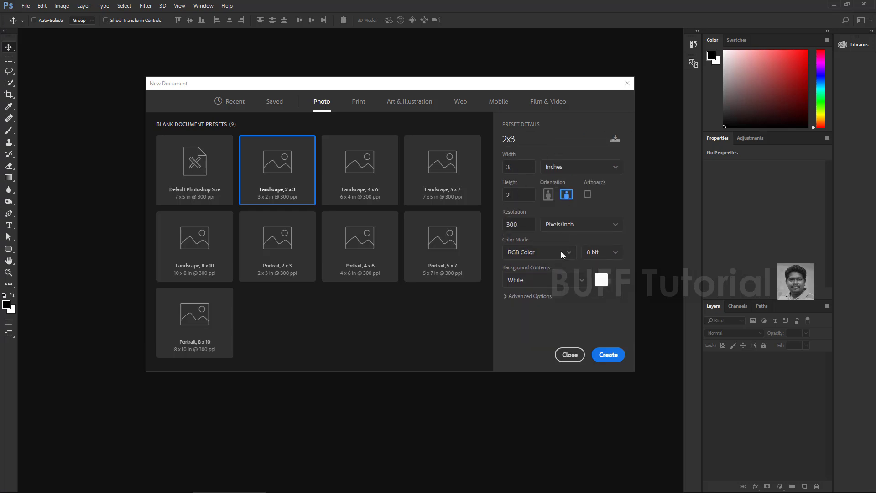
# Create the white 900 × 600 px, 300 ppi document and keep the status bar showing Document Dimensions.
pyautogui.click(607, 356)
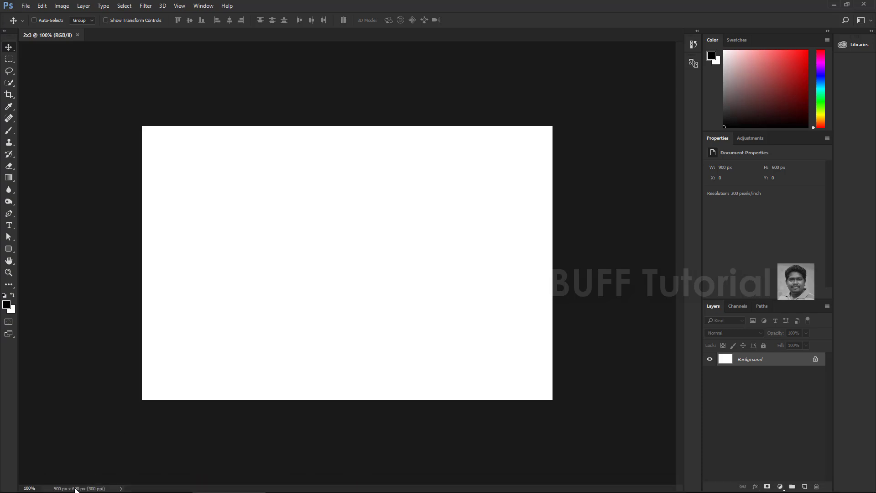
pyautogui.click(120, 489)
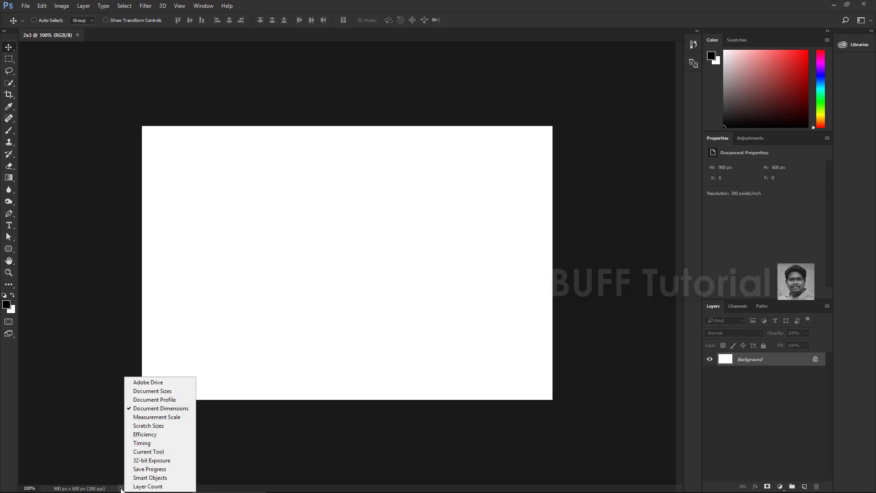
pyautogui.click(167, 411)
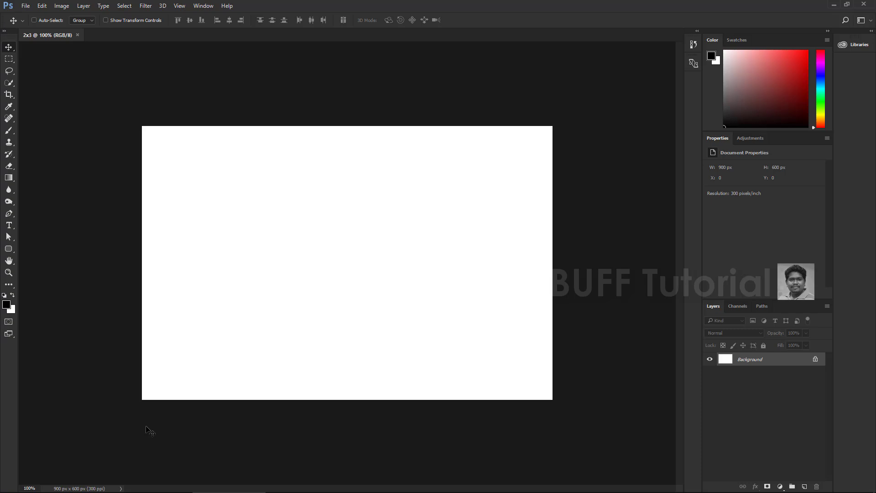
# Set the ruler units to Inches so the document reads 3 × 2 in, and show tools in two columns.
pyautogui.click(40, 6)
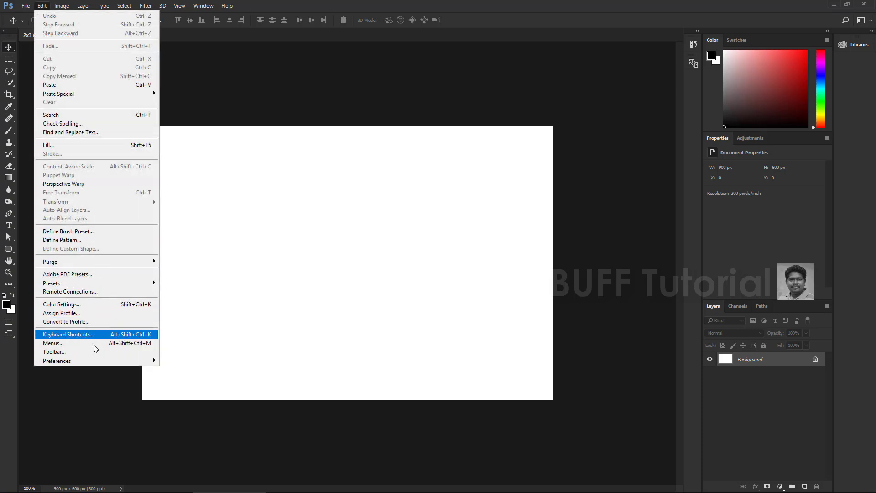
pyautogui.moveTo(87, 364)
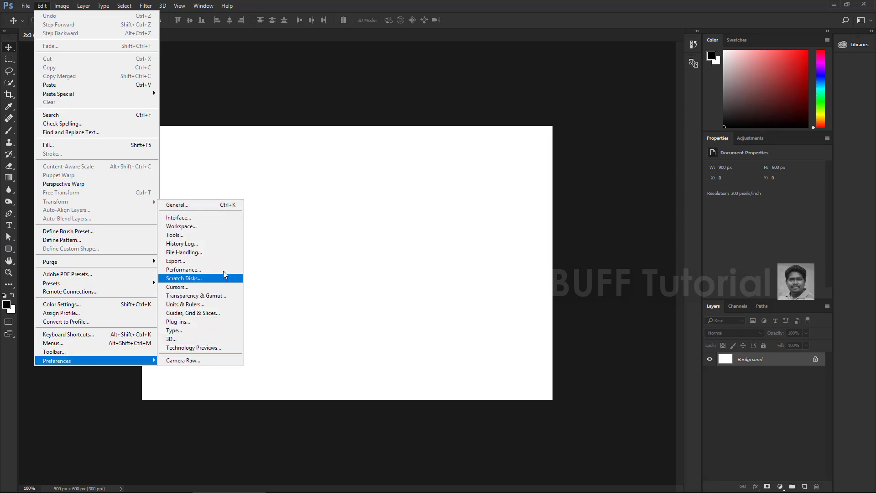
pyautogui.click(194, 307)
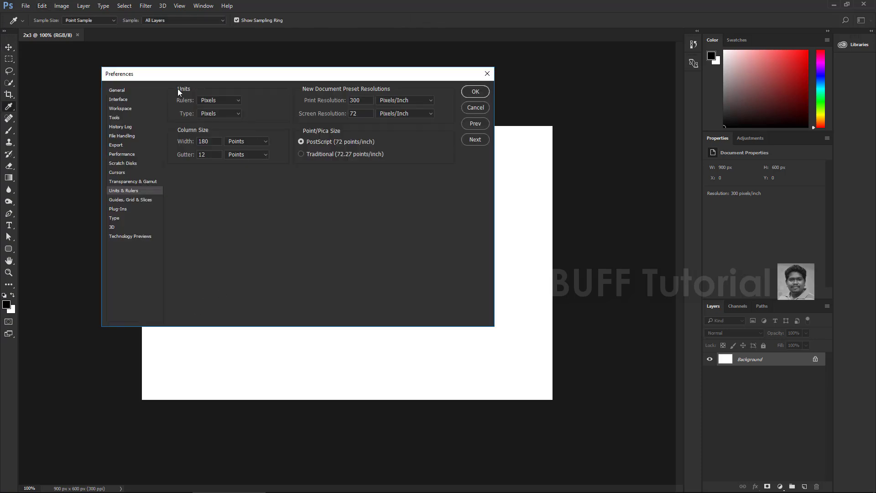
pyautogui.click(209, 99)
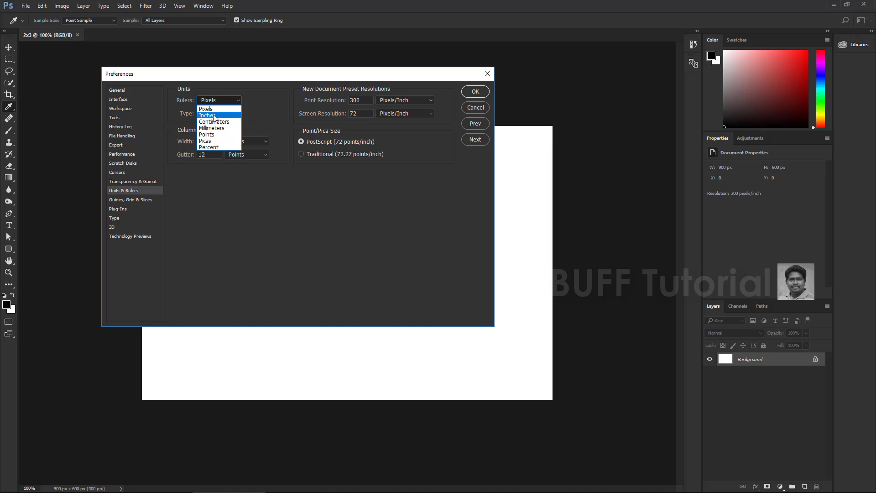
pyautogui.click(214, 115)
pyautogui.click(475, 92)
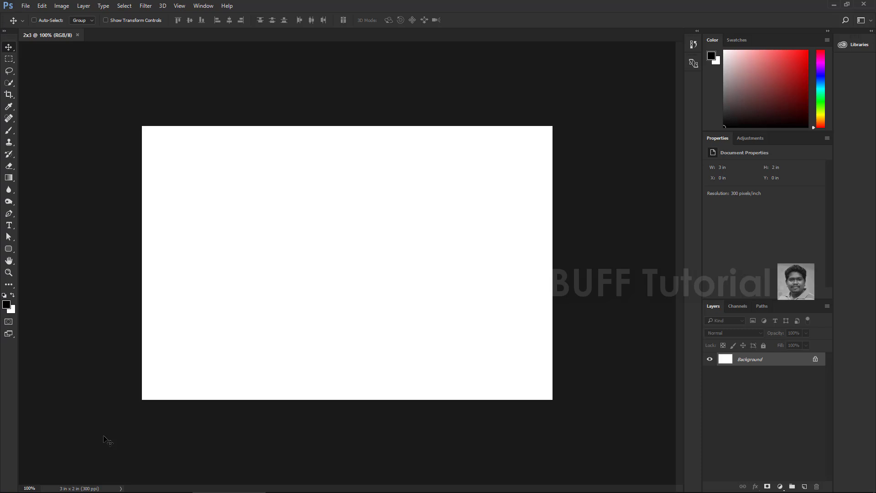
pyautogui.click(5, 31)
# Create Untitled-1 from the Landscape 2 x 3 photo preset in portrait orientation, then switch between document tabs.
pyautogui.click(25, 6)
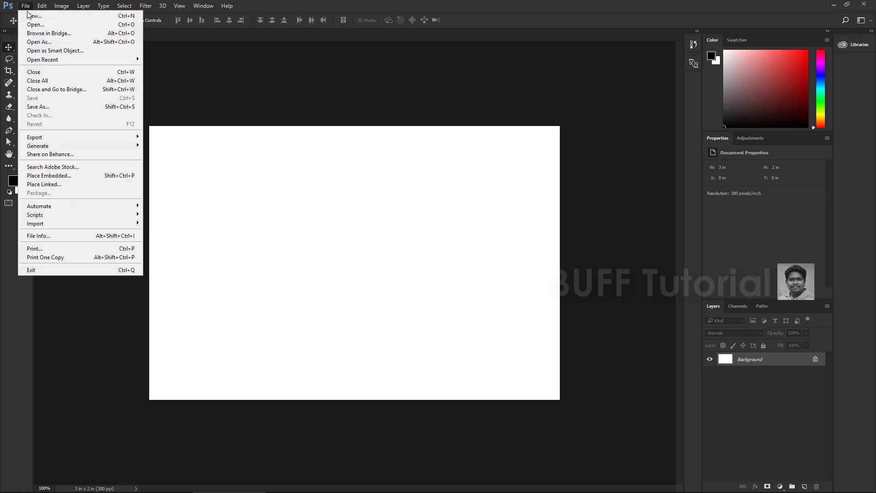
pyautogui.click(32, 17)
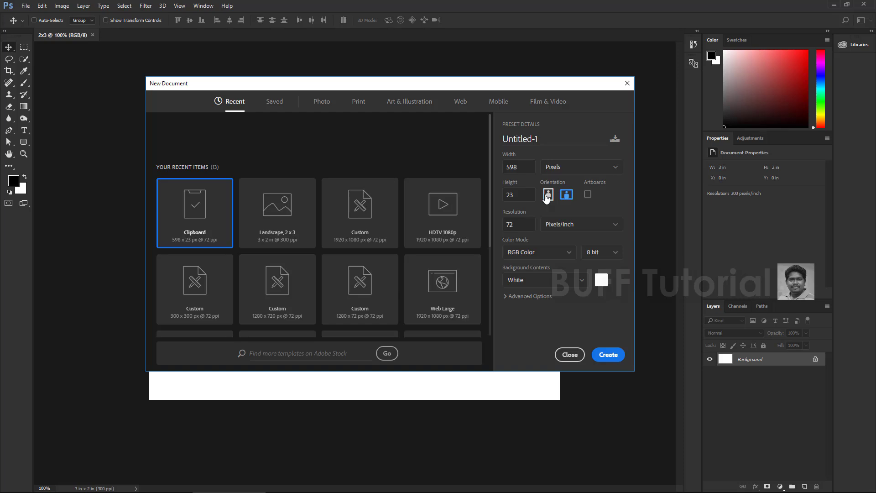
pyautogui.click(322, 101)
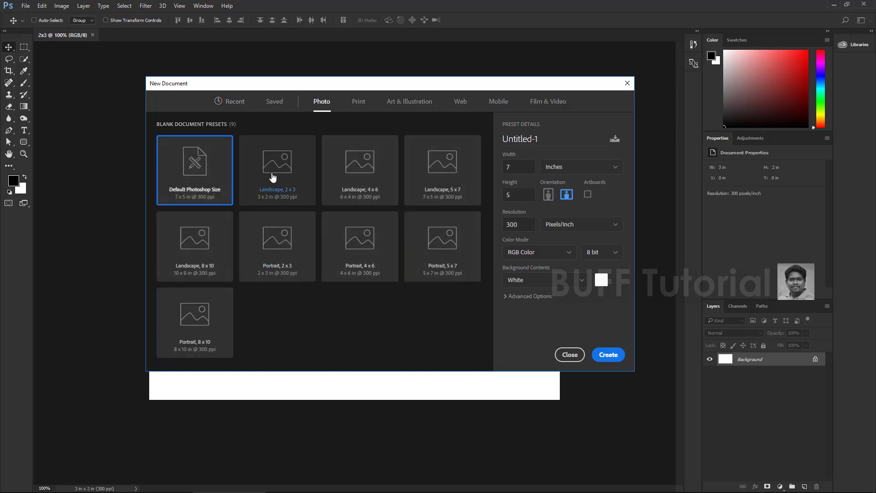
pyautogui.click(273, 177)
pyautogui.click(549, 195)
pyautogui.click(609, 355)
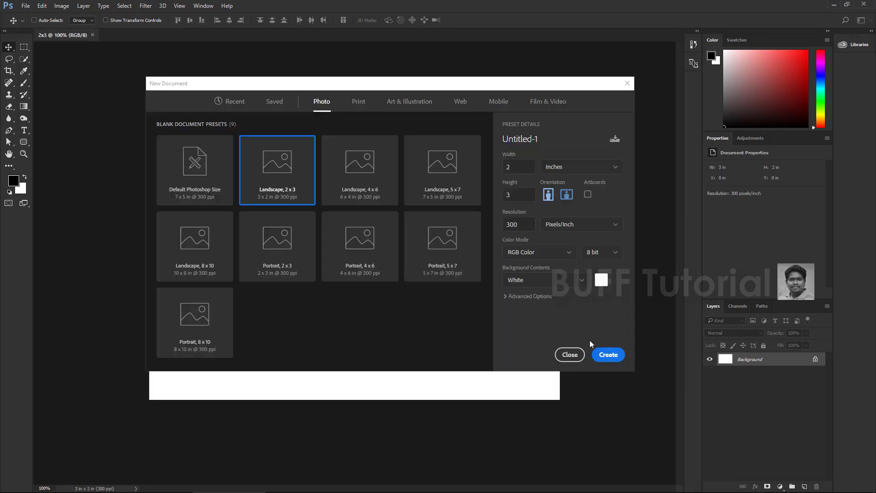
pyautogui.click(606, 359)
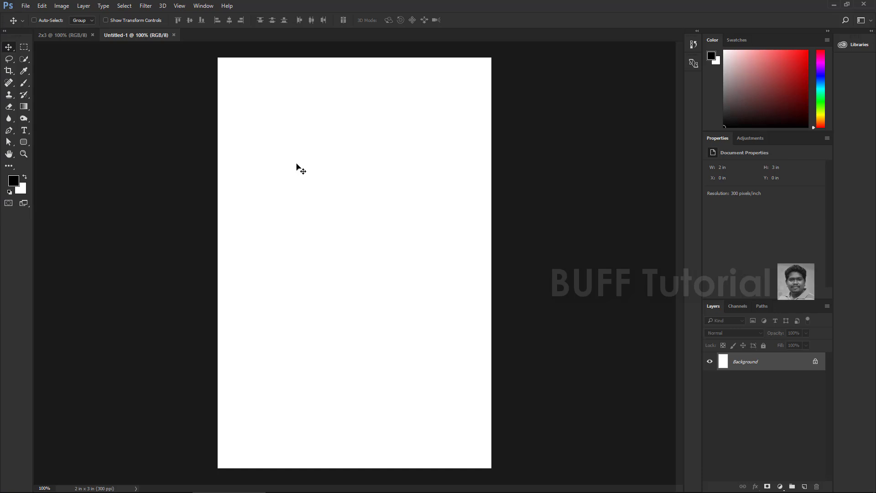
pyautogui.click(75, 35)
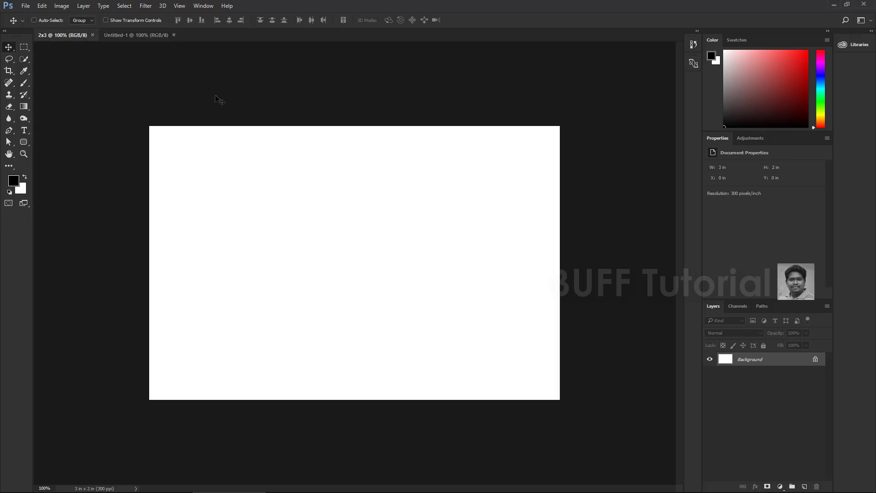
pyautogui.click(132, 36)
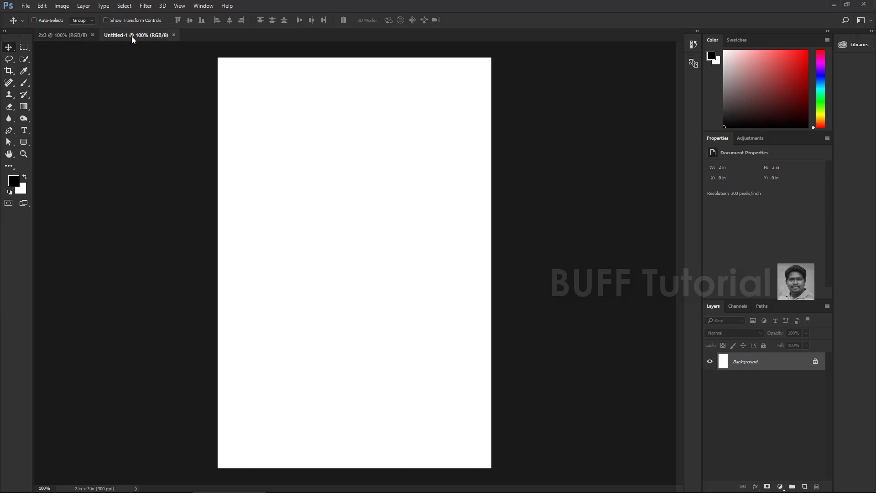
pyautogui.click(65, 36)
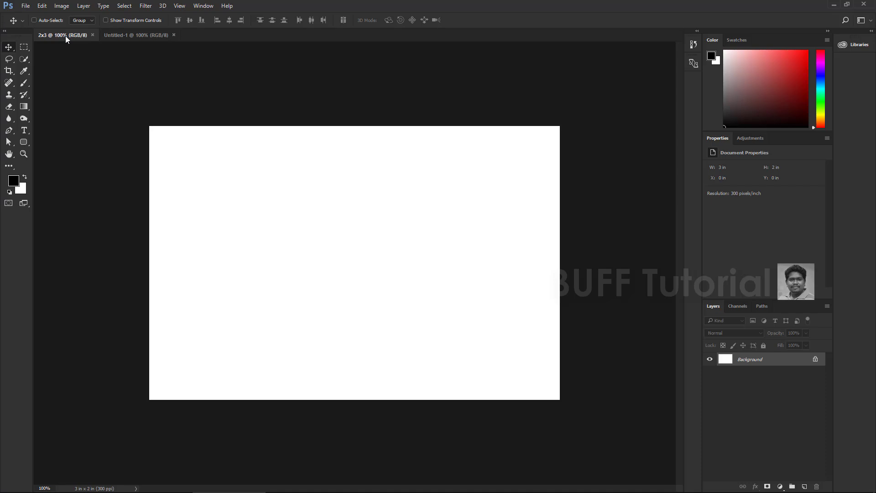
pyautogui.click(151, 33)
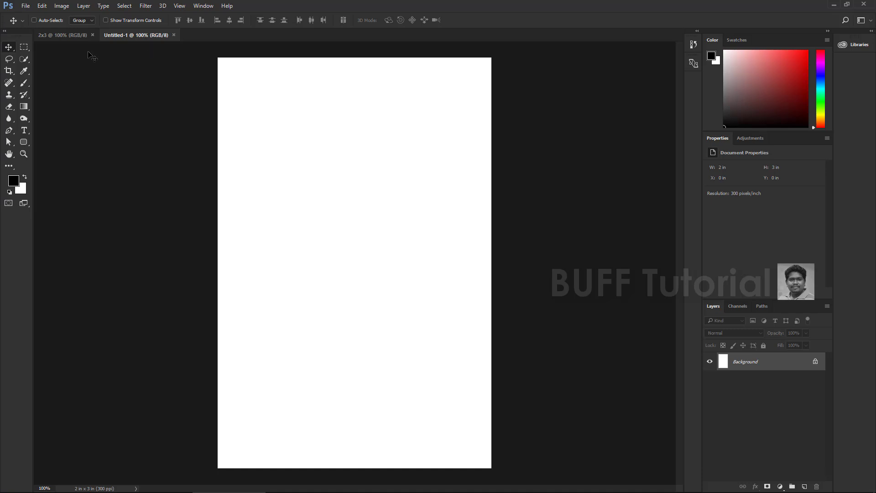
pyautogui.rightClick(9, 47)
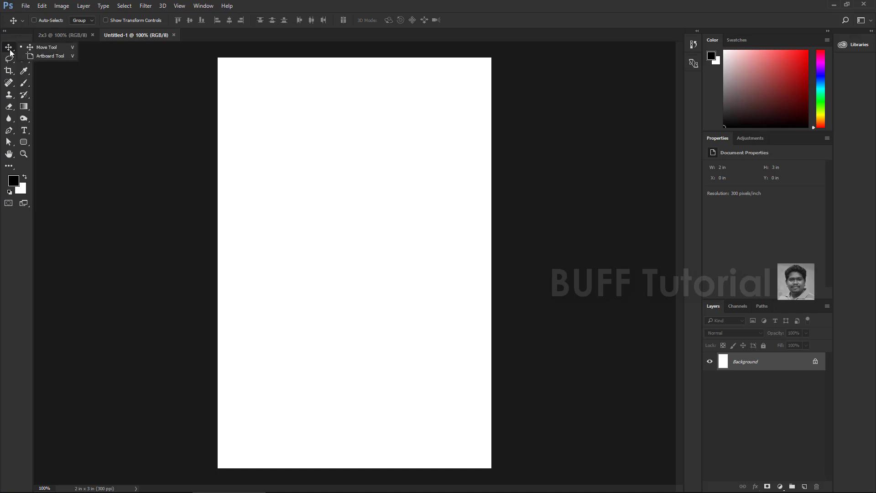
pyautogui.click(48, 50)
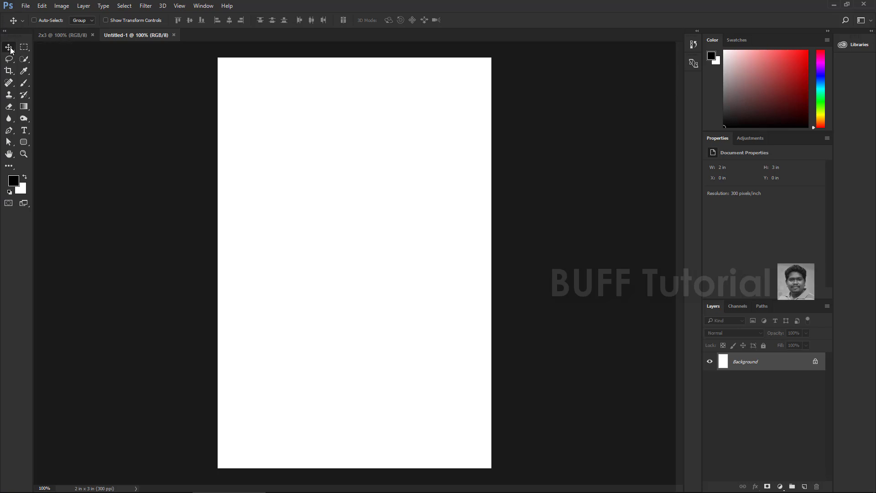
pyautogui.rightClick(10, 47)
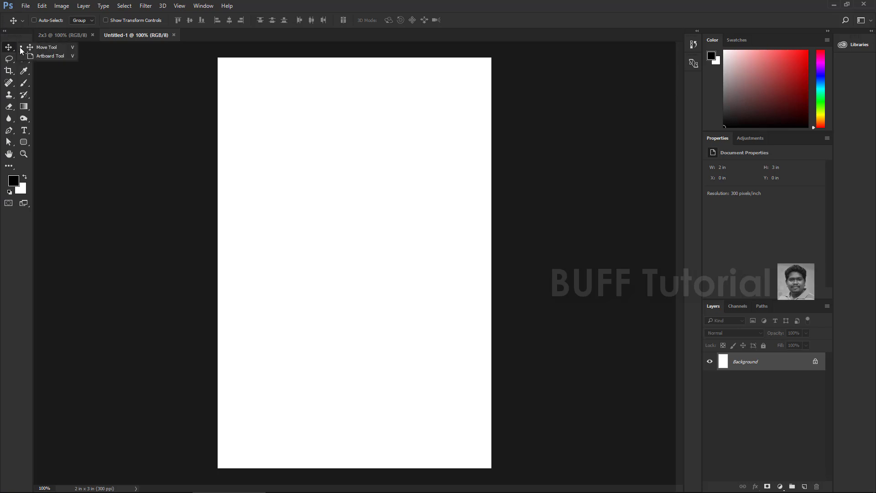
pyautogui.click(47, 47)
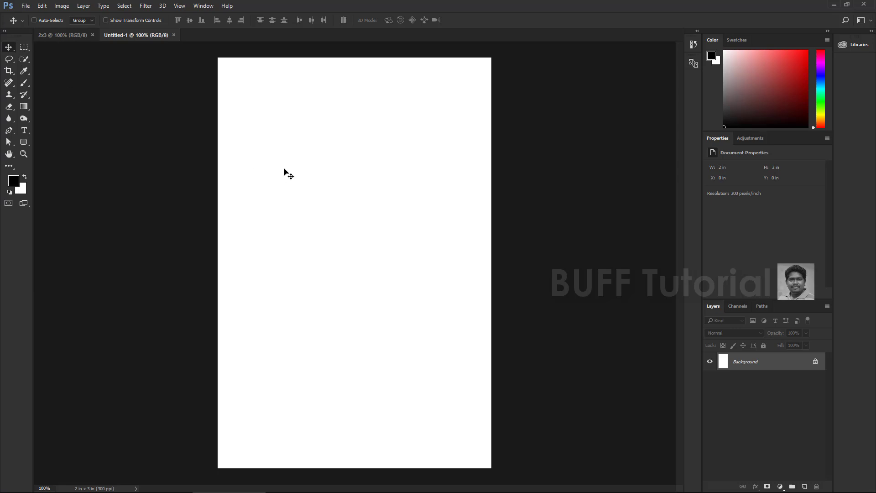
pyautogui.click(321, 195)
pyautogui.click(471, 202)
pyautogui.rightClick(5, 51)
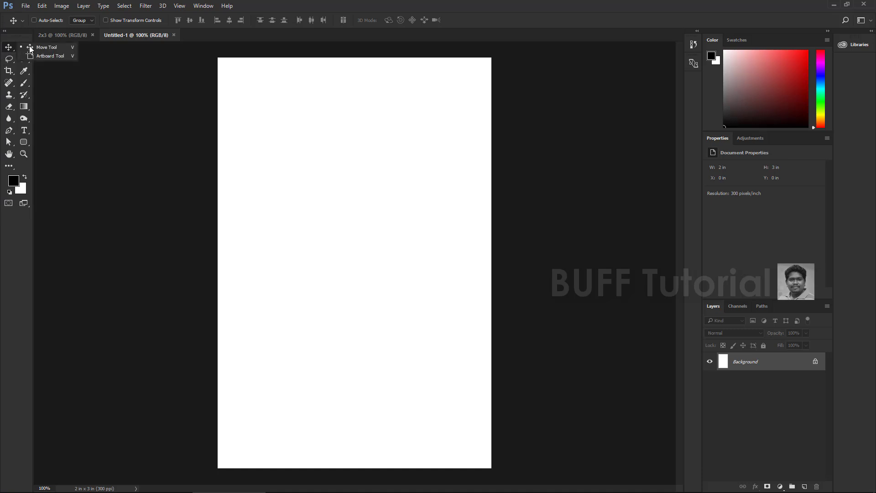
pyautogui.click(58, 56)
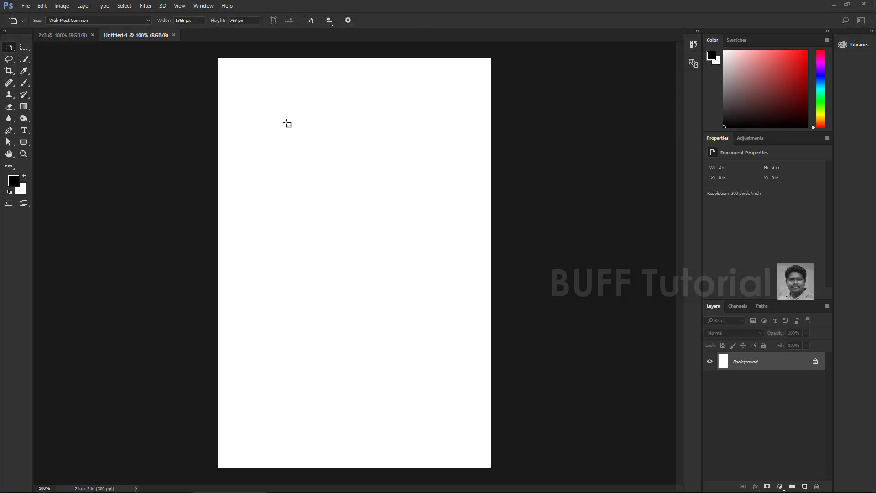
pyautogui.hotkey('shift', 'v')
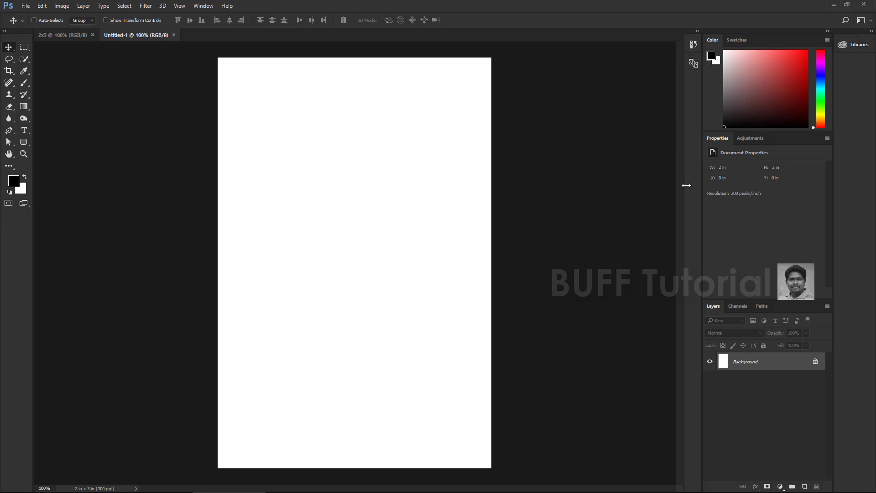
# Zoom out to 50% and create a Landscape 2 x 3, 300 ppi document with Artboards enabled.
pyautogui.hotkey('ctrl', '-')
pyautogui.hotkey('ctrl', 'n')
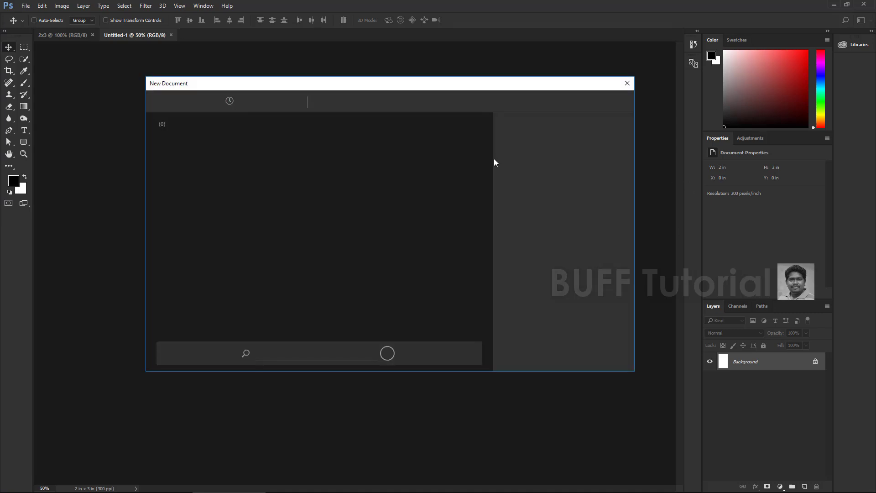
pyautogui.click(322, 102)
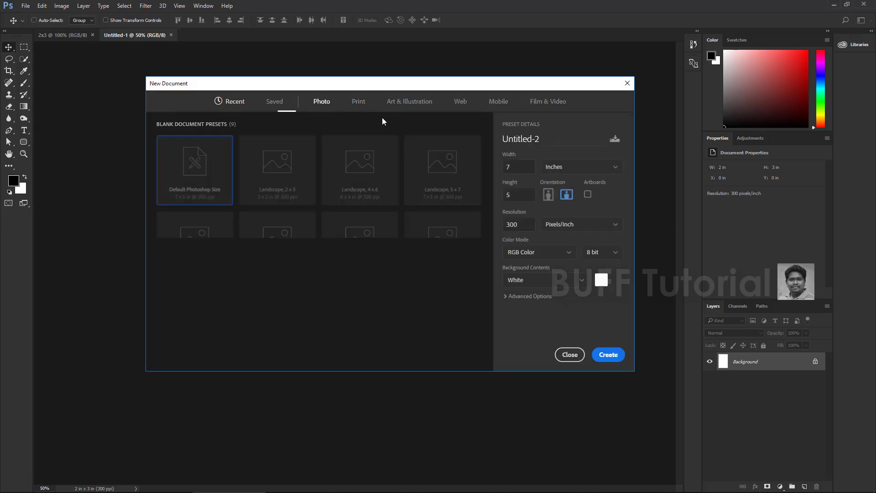
pyautogui.click(287, 171)
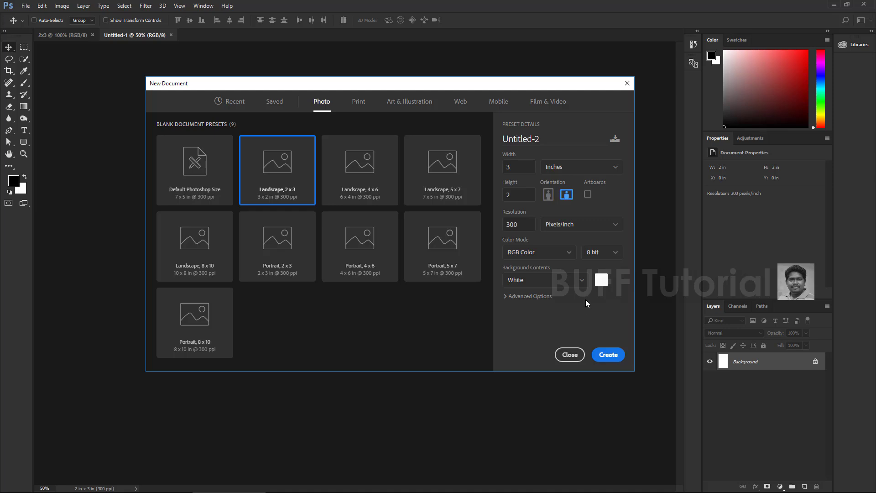
pyautogui.click(589, 195)
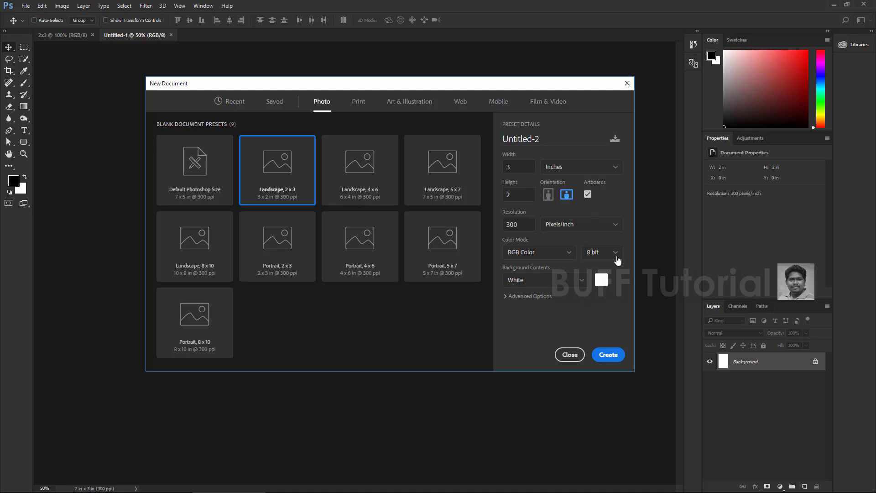
pyautogui.click(609, 354)
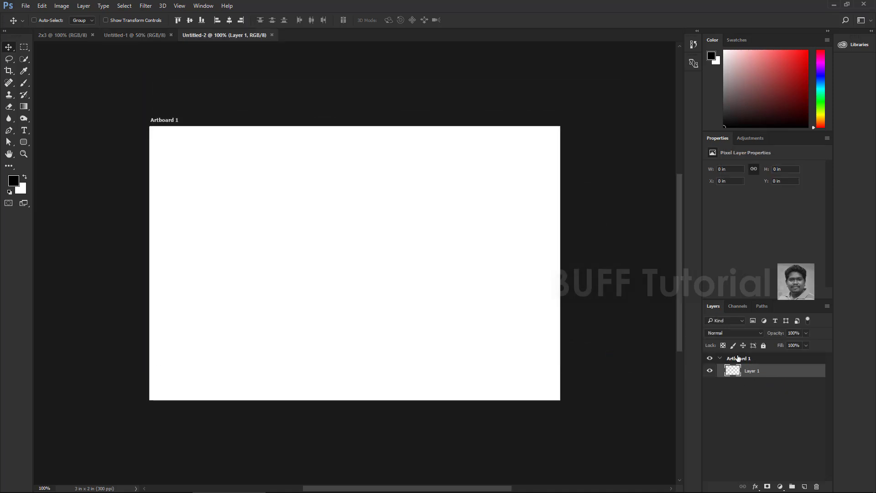
pyautogui.click(694, 62)
pyautogui.click(133, 36)
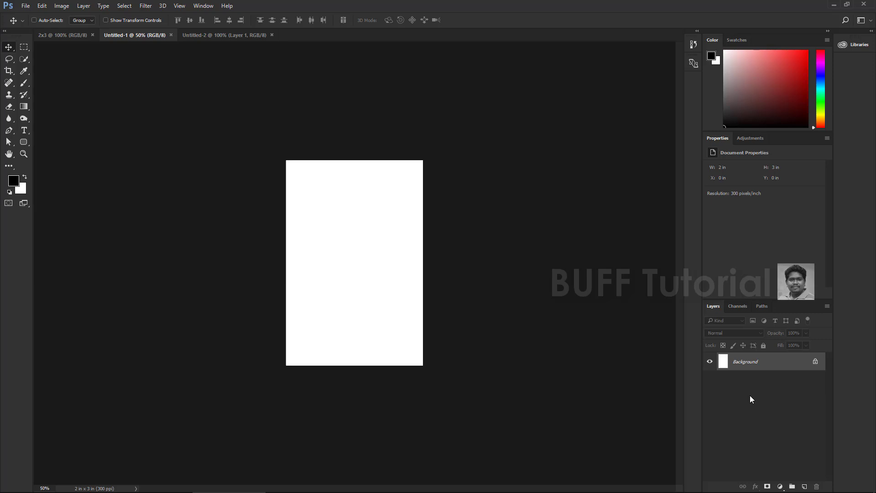
pyautogui.click(225, 37)
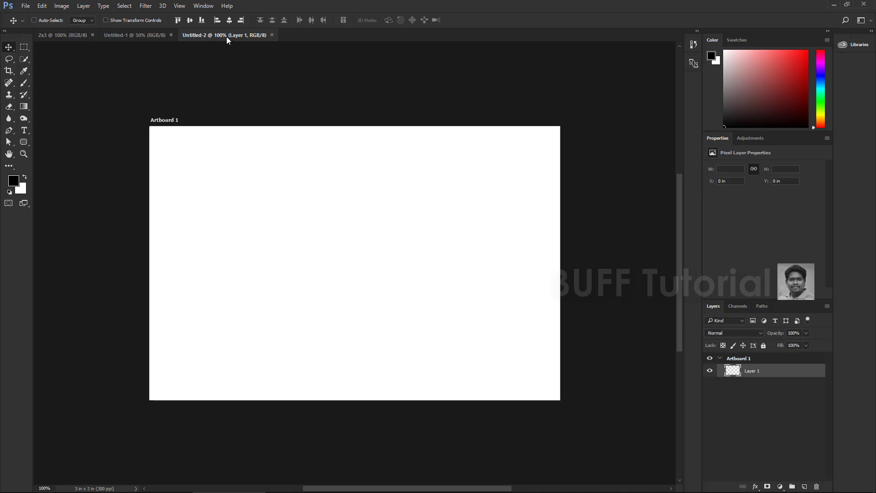
pyautogui.click(144, 33)
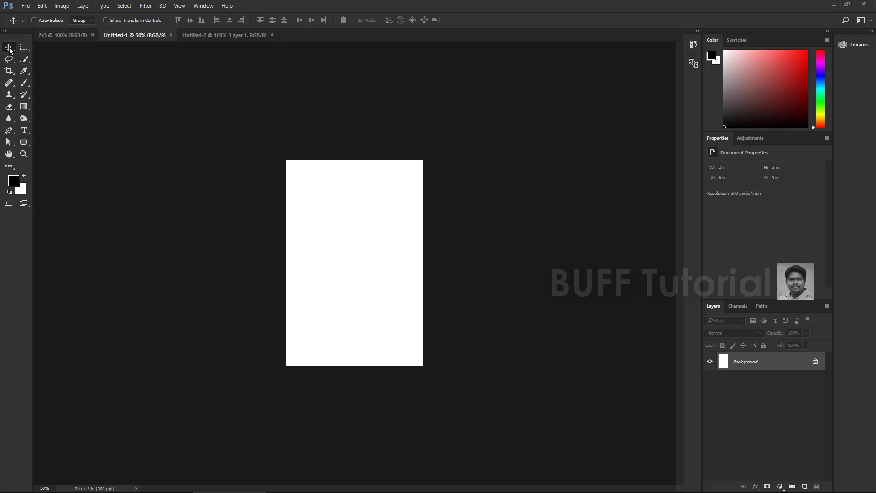
pyautogui.moveTo(8, 46); pyautogui.dragTo(32, 57)
pyautogui.click(31, 56)
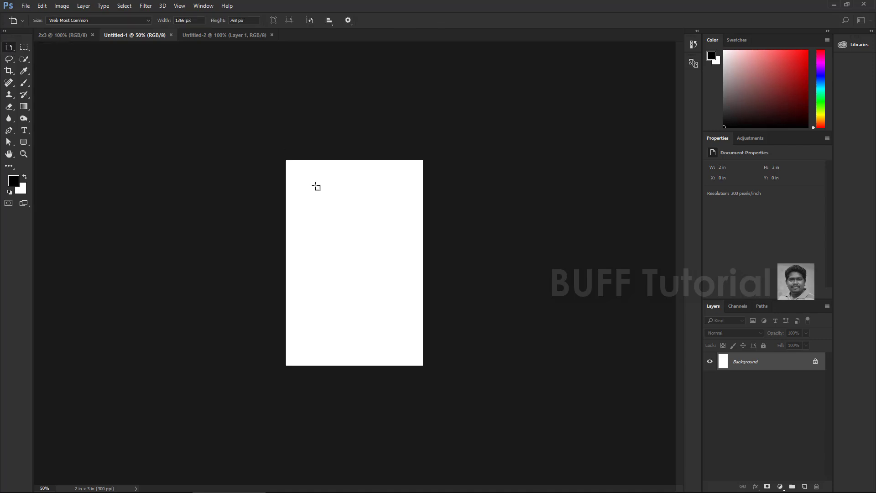
pyautogui.moveTo(9, 51); pyautogui.dragTo(31, 47)
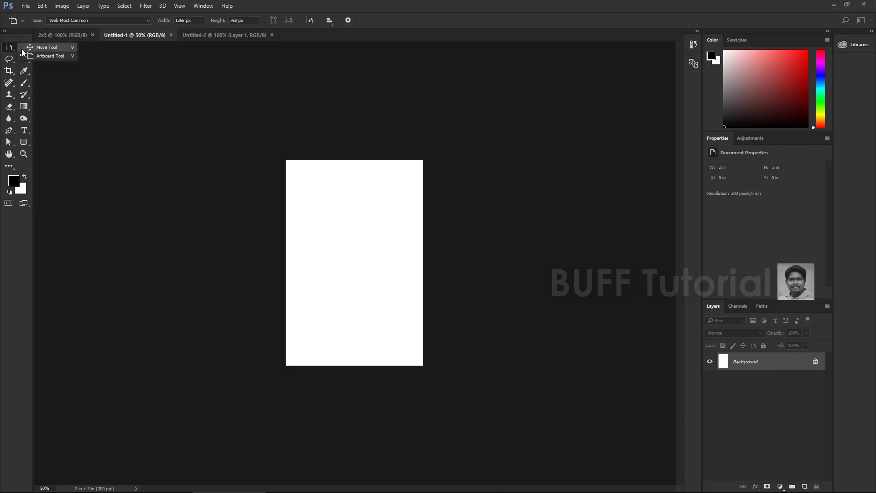
pyautogui.click(32, 47)
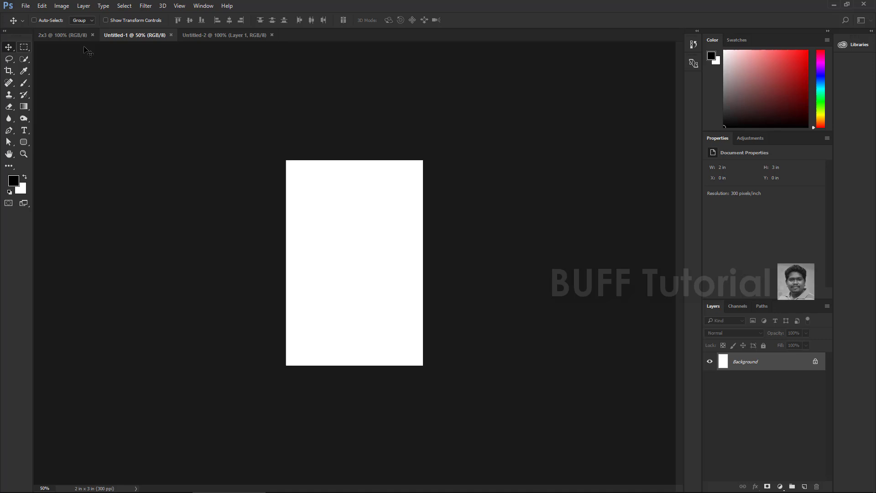
pyautogui.click(220, 35)
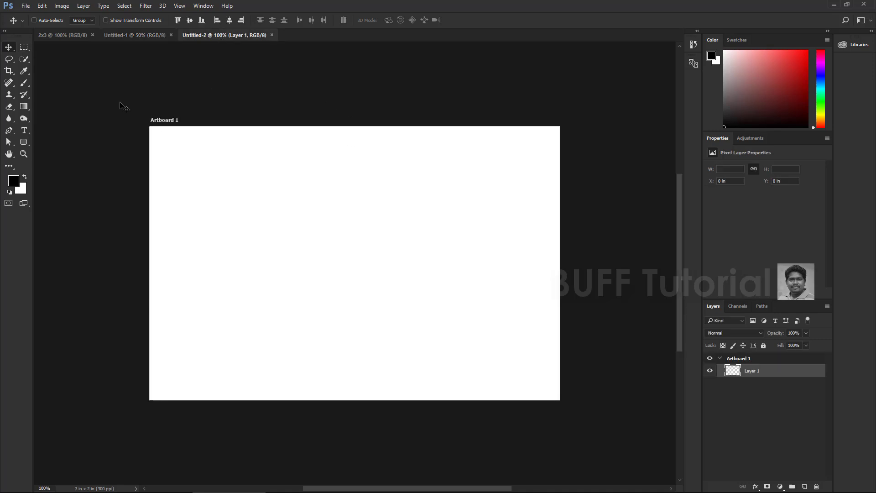
# With the Artboard tool, drag Artboard 1's right and top edges to make it 990 × 679 px.
pyautogui.moveTo(9, 48); pyautogui.dragTo(34, 54)
pyautogui.click(36, 57)
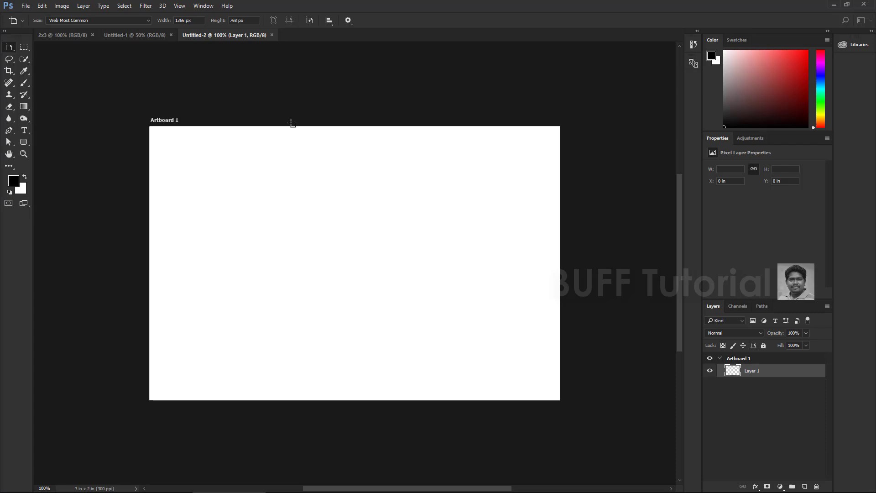
pyautogui.click(736, 359)
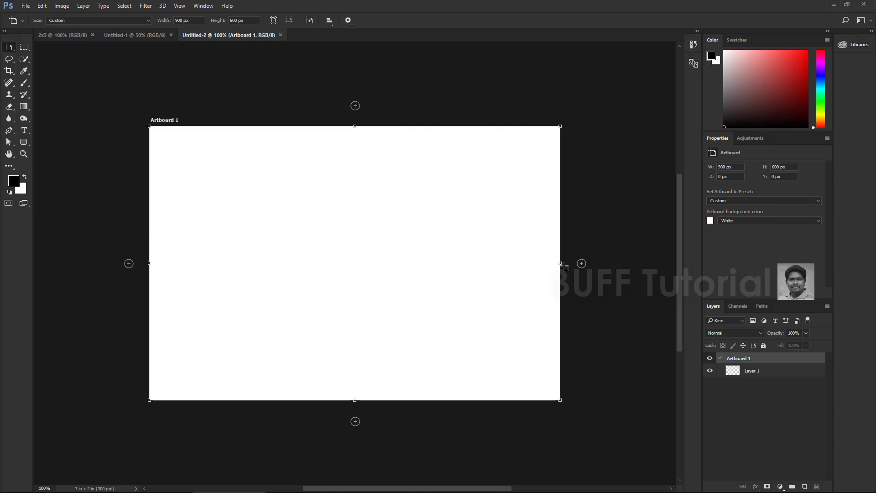
pyautogui.moveTo(561, 262); pyautogui.dragTo(602, 263)
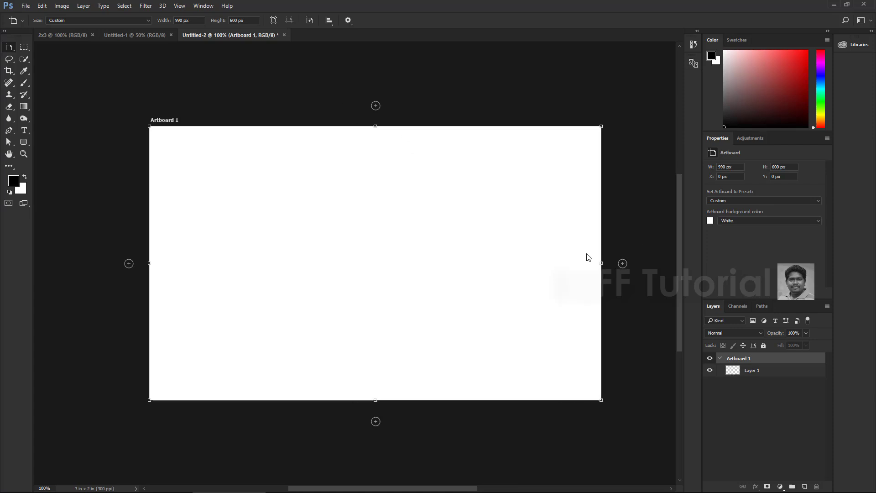
pyautogui.moveTo(375, 126); pyautogui.dragTo(377, 89)
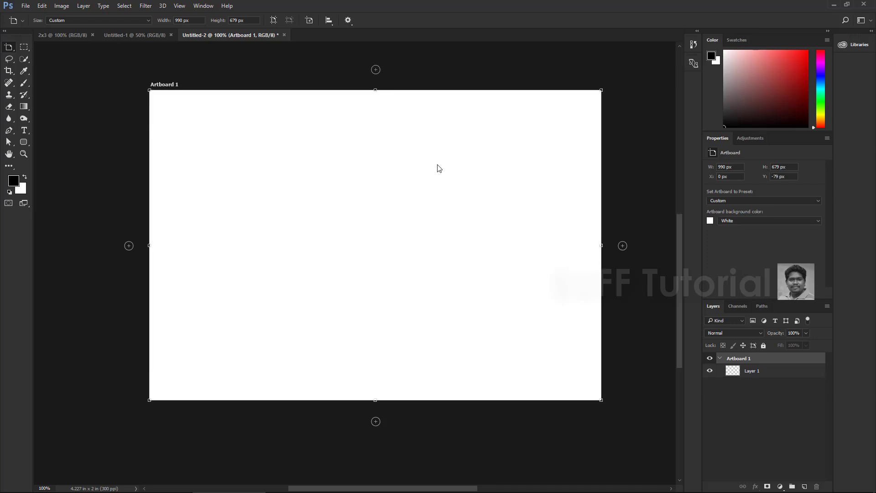
pyautogui.hotkey('ctrl', '-')
pyautogui.rightClick(775, 359)
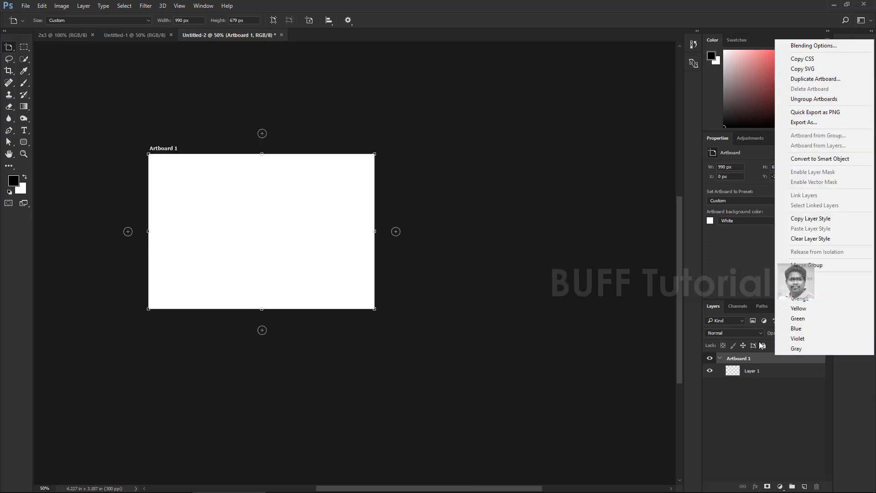
# Rename the Artboard 1 layer to Design.
pyautogui.rightClick(749, 357)
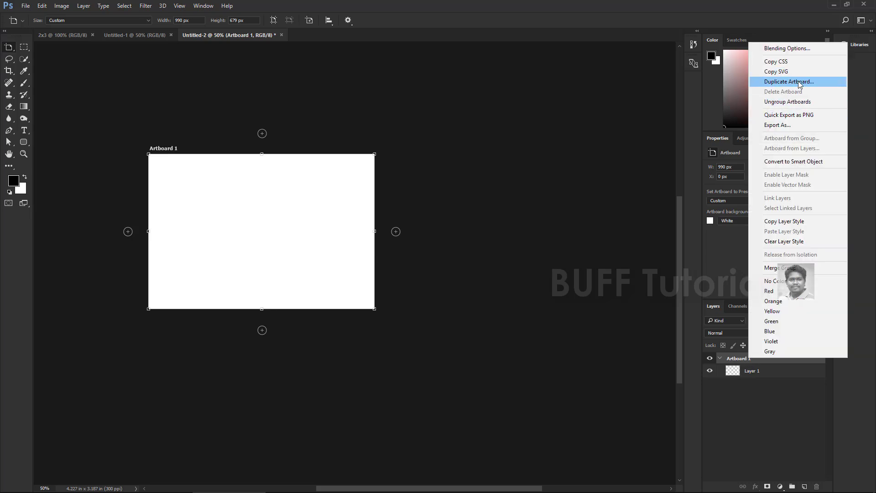
pyautogui.click(741, 363)
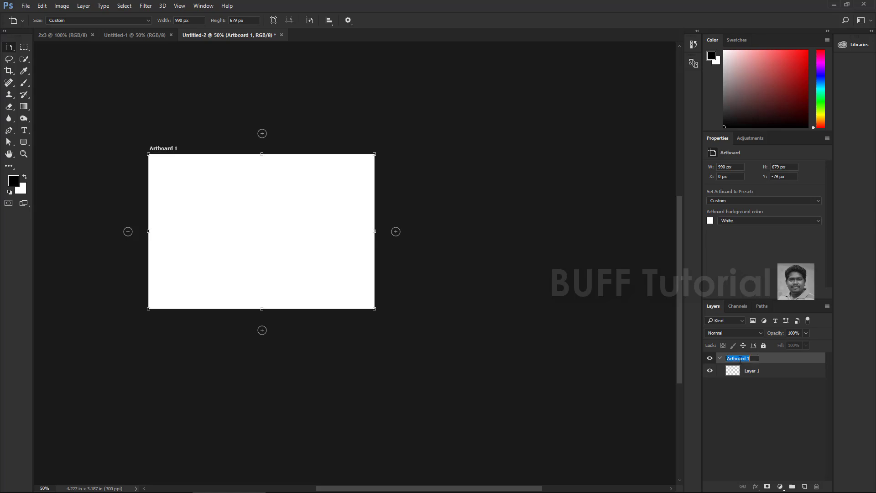
pyautogui.write('Design')
pyautogui.press('Return')
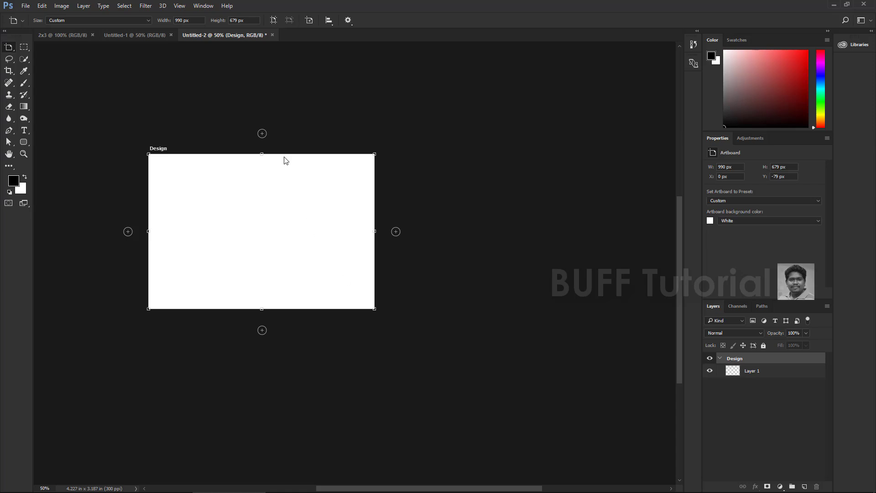
# Add an artboard to the right of Design, then undo it.
pyautogui.click(396, 232)
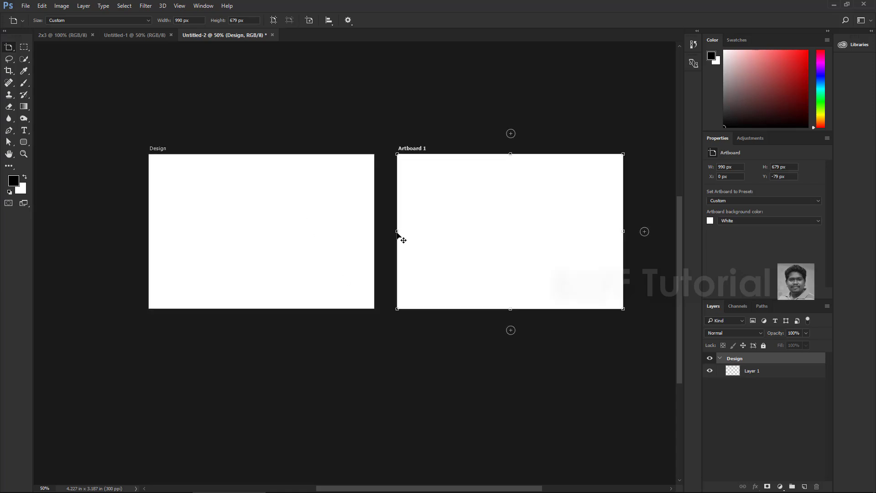
pyautogui.scroll(-1, 391, 245)
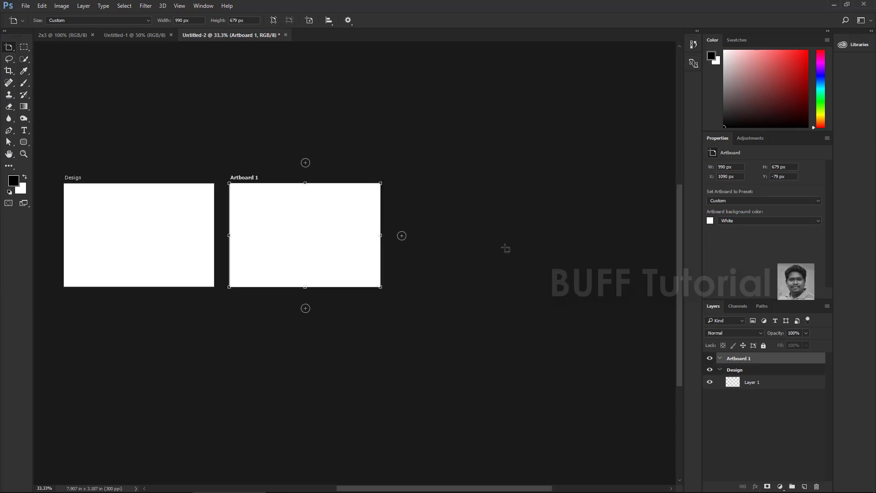
pyautogui.hotkey('ctrl', 'z')
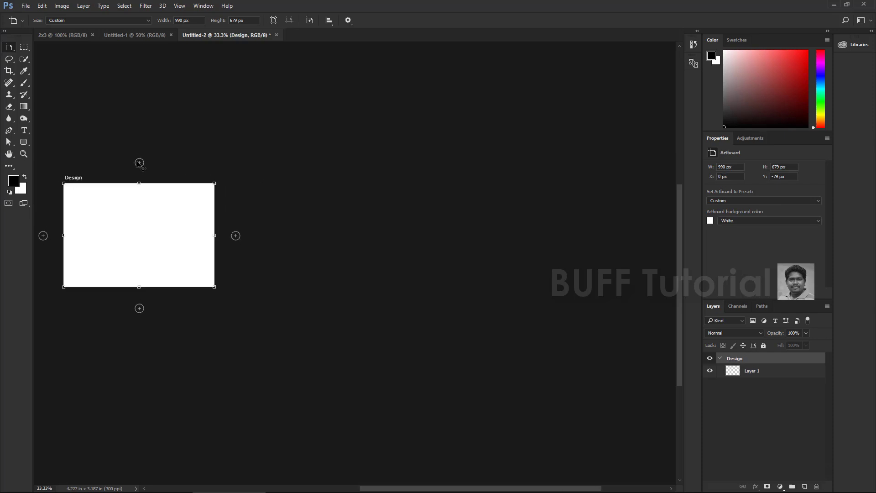
# Add an artboard above Design, undo it, and recentre the view on Design.
pyautogui.click(140, 163)
pyautogui.hotkey('ctrl', 'z')
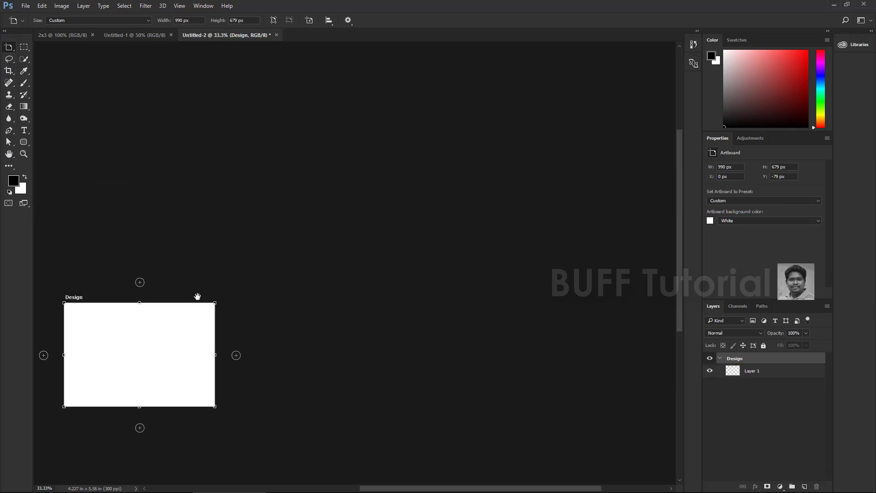
pyautogui.moveTo(195, 298); pyautogui.dragTo(375, 172)
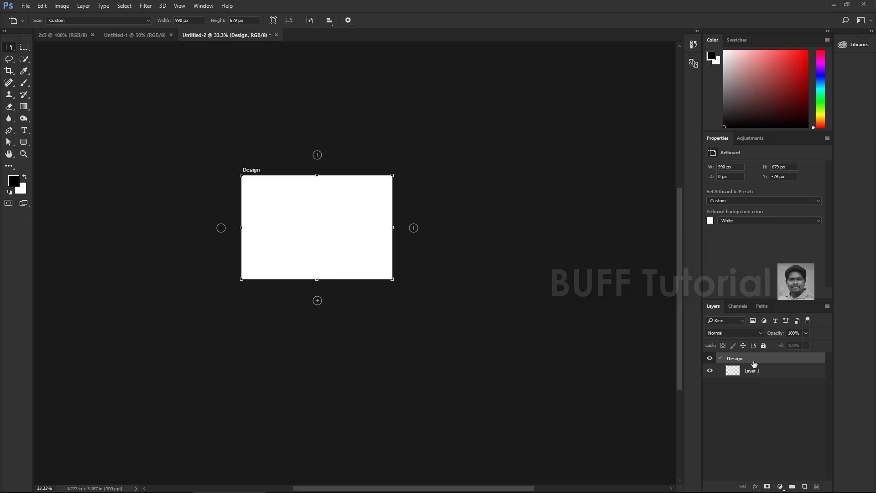
# Add a new Layer 2 to Design, then delete it, leaving only Layer 1.
pyautogui.rightClick(754, 370)
pyautogui.click(805, 487)
pyautogui.click(805, 487)
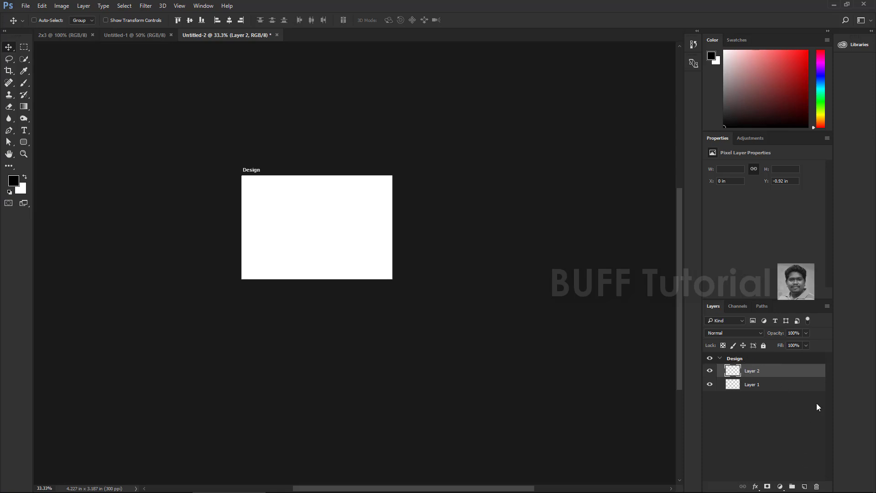
pyautogui.hotkey('shift', 'v')
pyautogui.press('Delete')
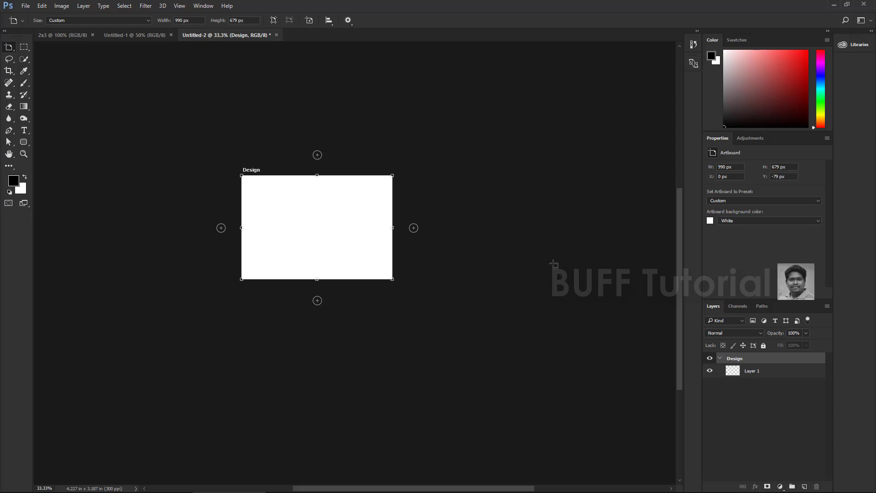
# Add Artboard 1 right of Design, give it an empty Layer 2, and select it.
pyautogui.click(414, 228)
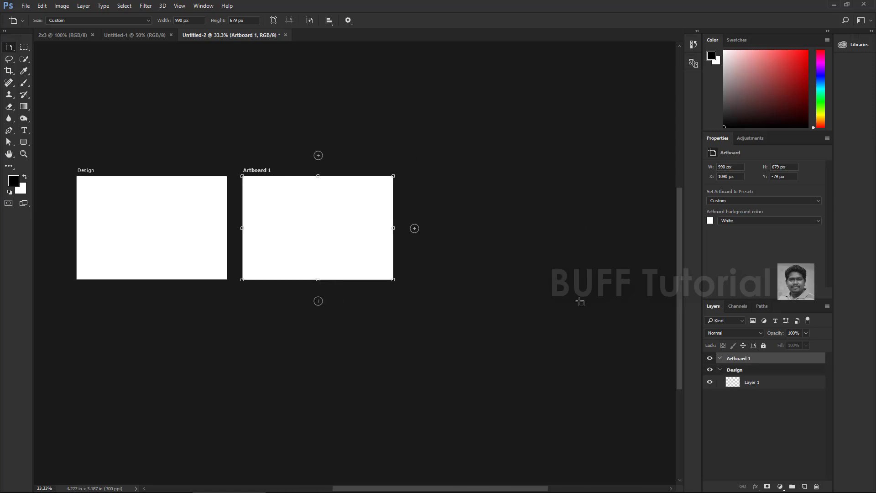
pyautogui.moveTo(799, 492)
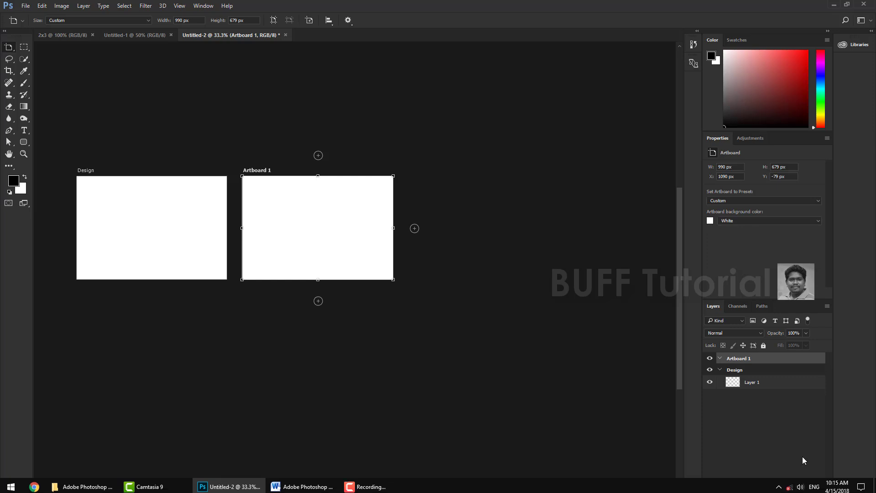
pyautogui.press('v')
pyautogui.click(804, 486)
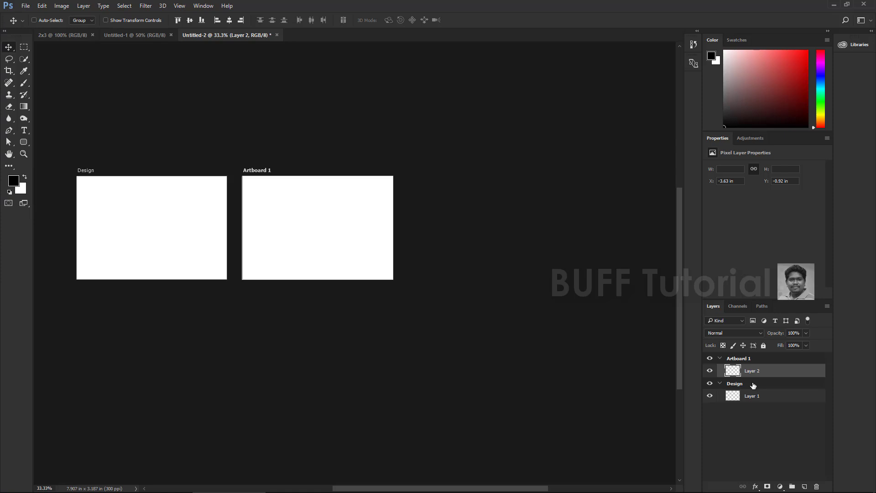
pyautogui.click(742, 359)
pyautogui.click(197, 20)
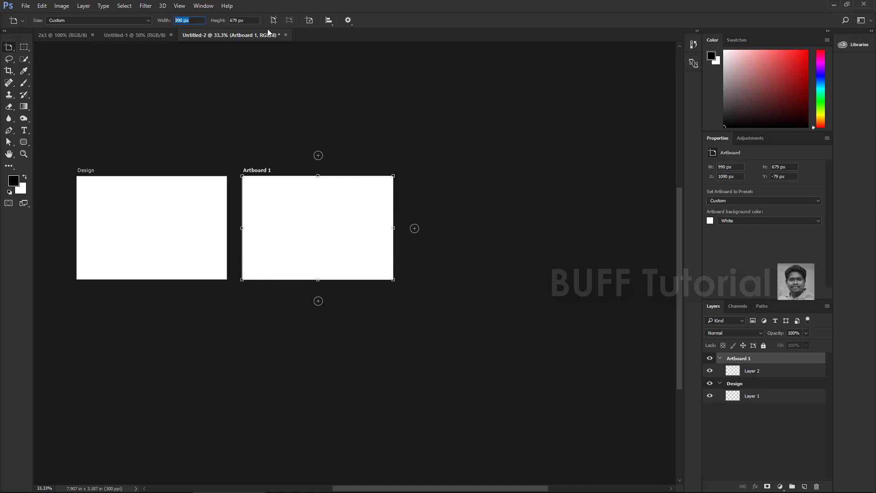
# Browse Artboard 1's size presets and flip it to portrait and back to landscape, leaving it unchanged.
pyautogui.click(197, 21)
pyautogui.click(142, 21)
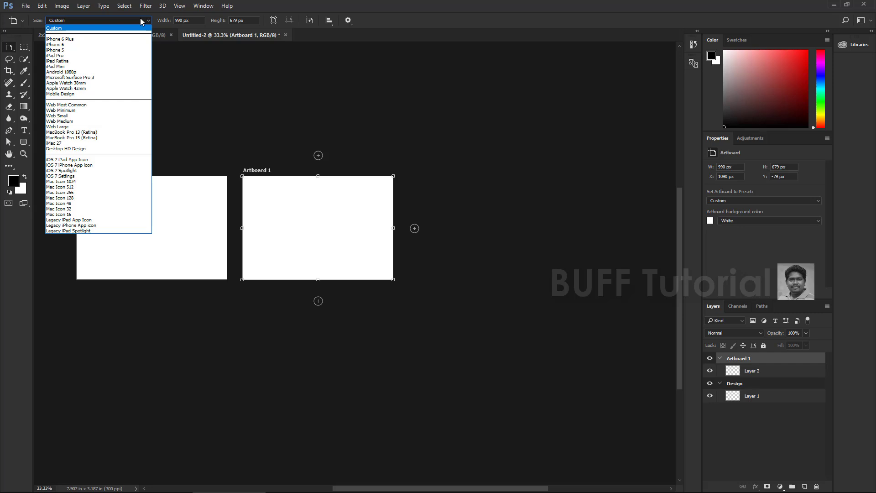
pyautogui.click(140, 18)
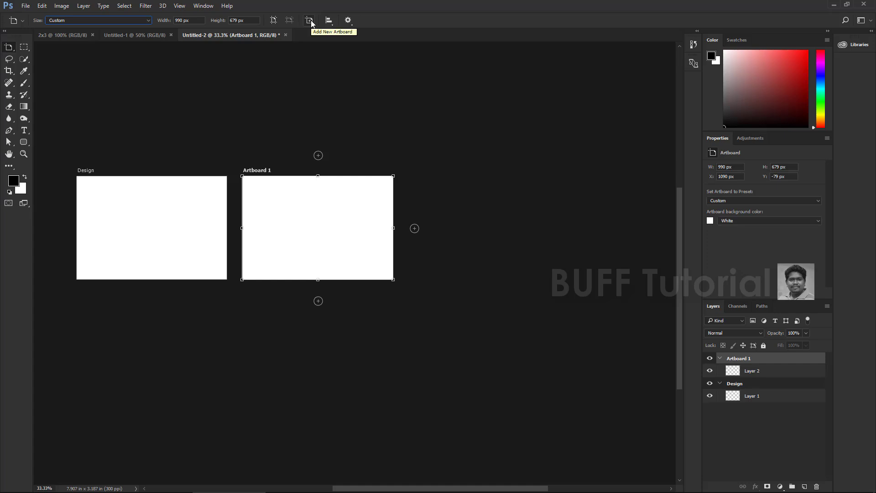
pyautogui.click(272, 20)
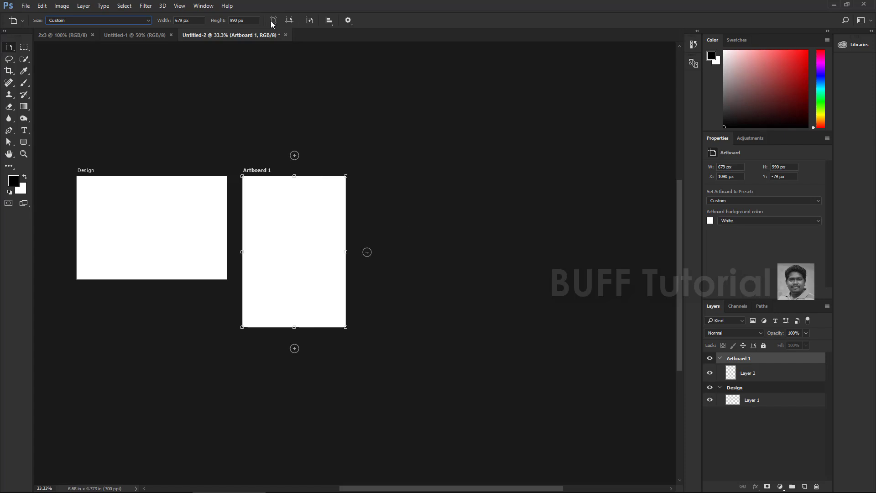
pyautogui.click(289, 20)
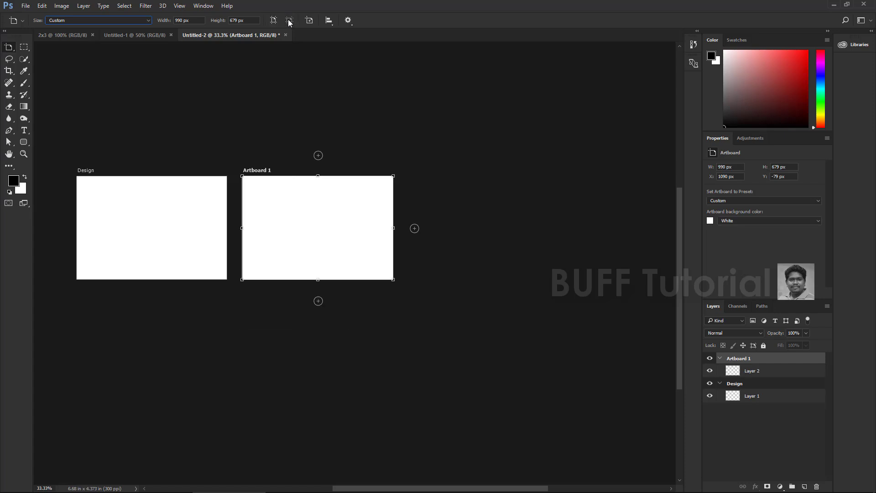
# Check the artboard alignment options, add Design to the selection, and open New Document with Ctrl+N.
pyautogui.click(329, 23)
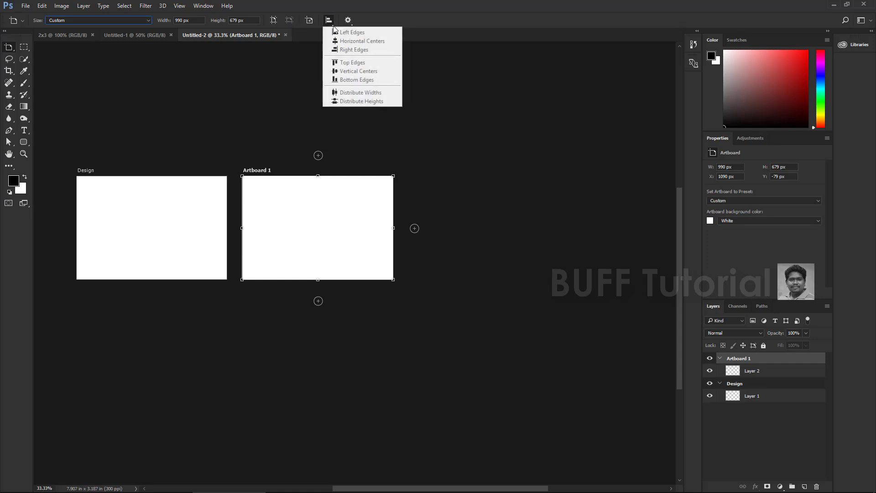
pyautogui.keyDown('shift'); pyautogui.click(190, 225); pyautogui.keyUp('shift')
pyautogui.press('v')
pyautogui.hotkey('ctrl', 'n')
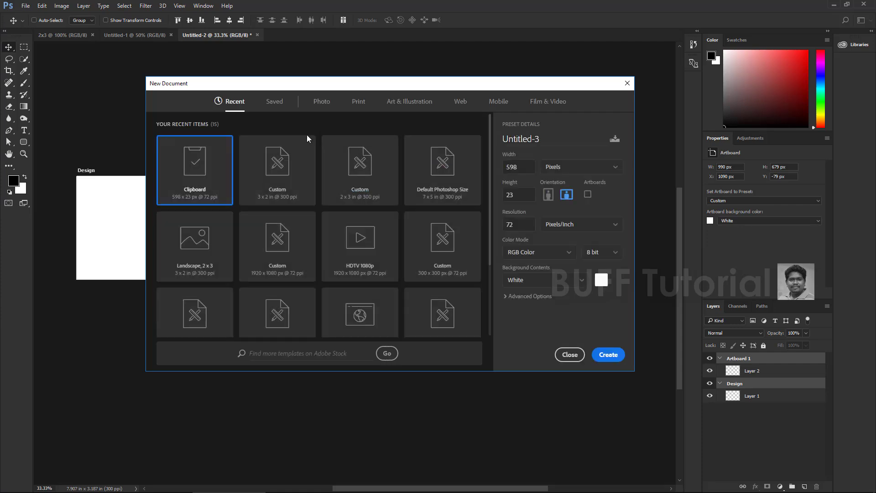
# Set the new document width and height to 500 × 500 px.
pyautogui.click(271, 105)
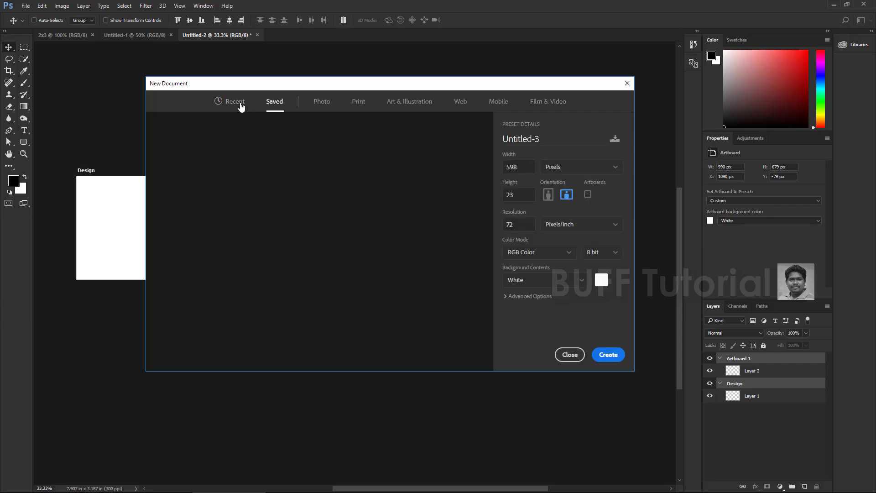
pyautogui.click(241, 107)
pyautogui.doubleClick(524, 169)
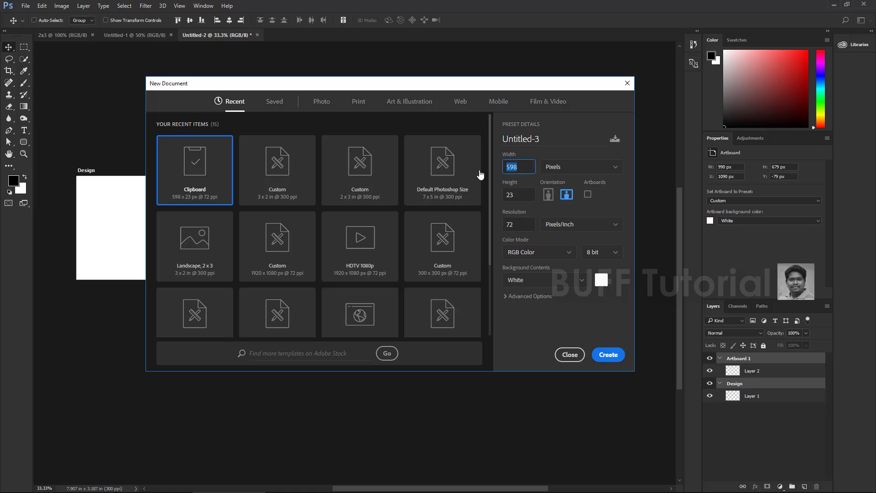
pyautogui.write('500')
pyautogui.press('Tab')
pyautogui.write('500')
# Set Background Contents to a custom blue background colour.
pyautogui.click(579, 280)
pyautogui.click(576, 325)
pyautogui.click(601, 280)
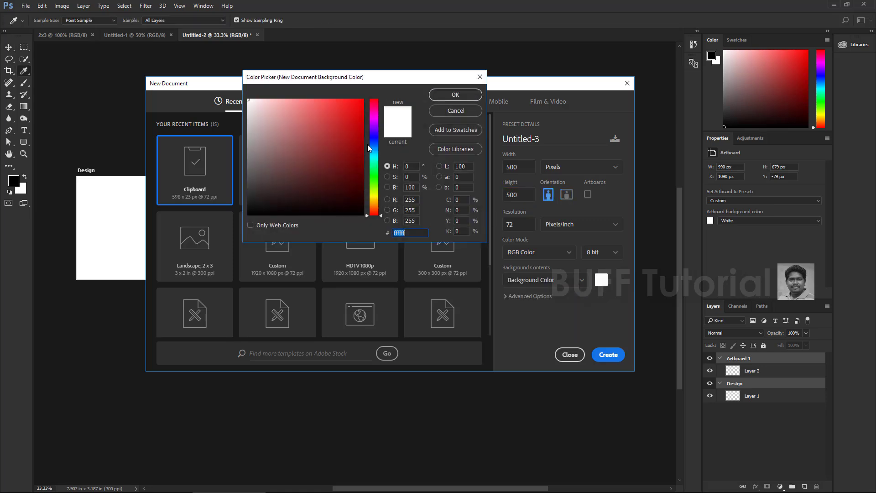
pyautogui.click(372, 142)
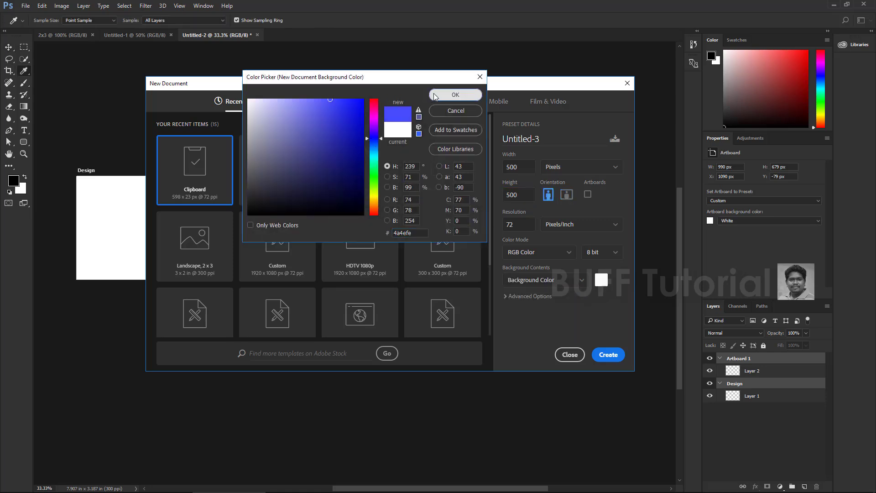
pyautogui.click(456, 95)
# Save these settings as the Demo Size preset and close the New Document dialog without creating.
pyautogui.click(545, 140)
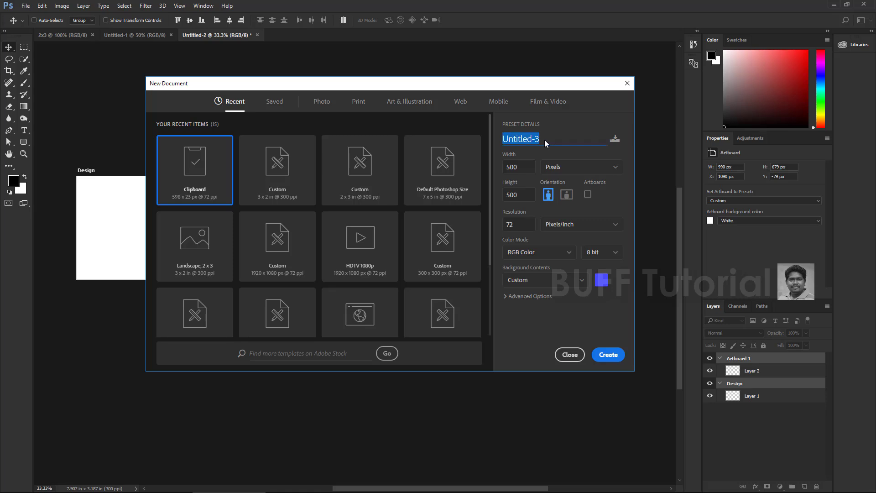
pyautogui.write('Demo Si')
pyautogui.hotkey('ctrl', 'a')
pyautogui.click(544, 140)
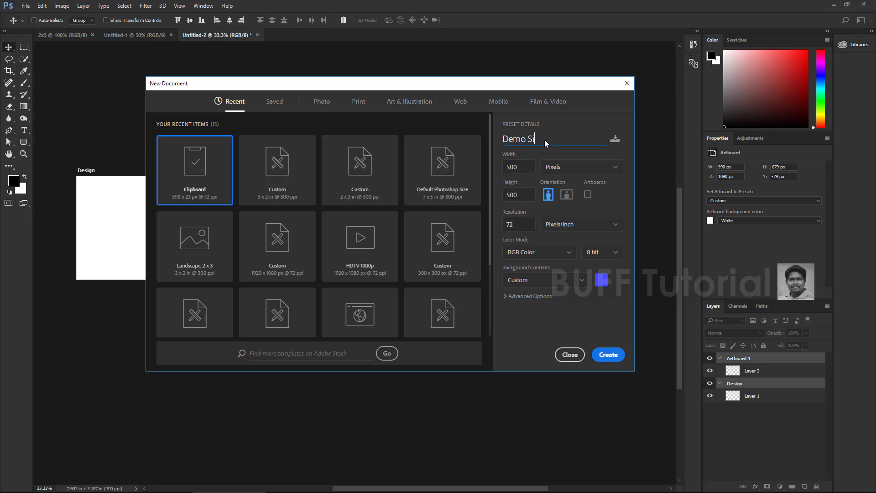
pyautogui.click(614, 140)
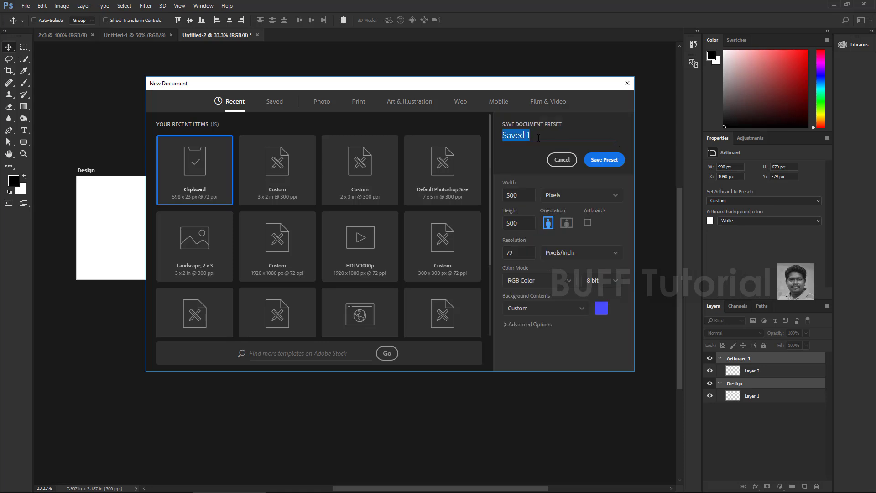
pyautogui.write('Dem')
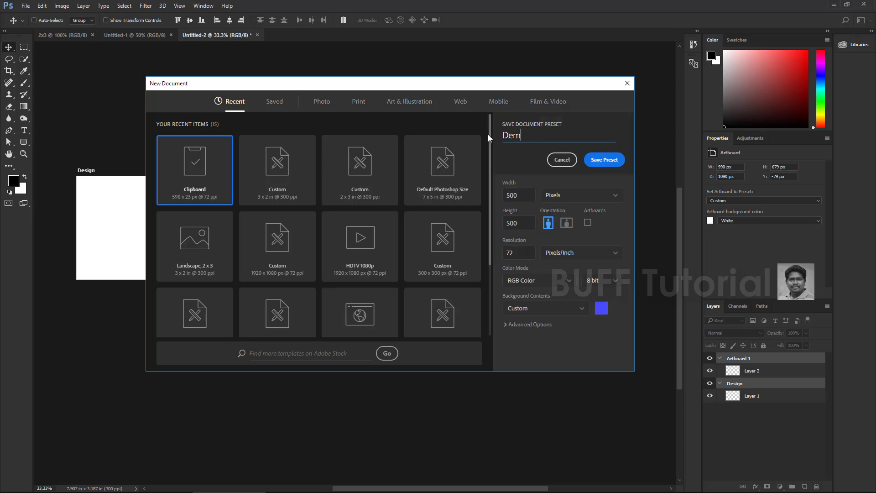
pyautogui.write('o Size')
pyautogui.click(601, 161)
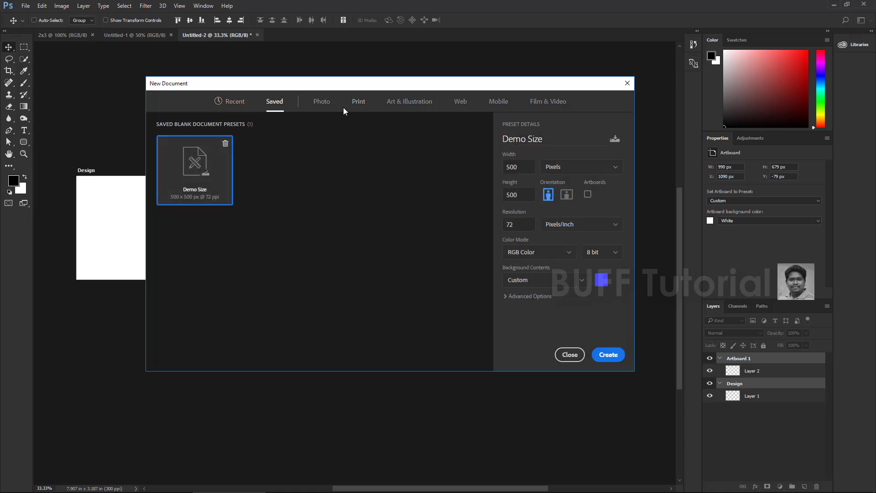
pyautogui.click(238, 101)
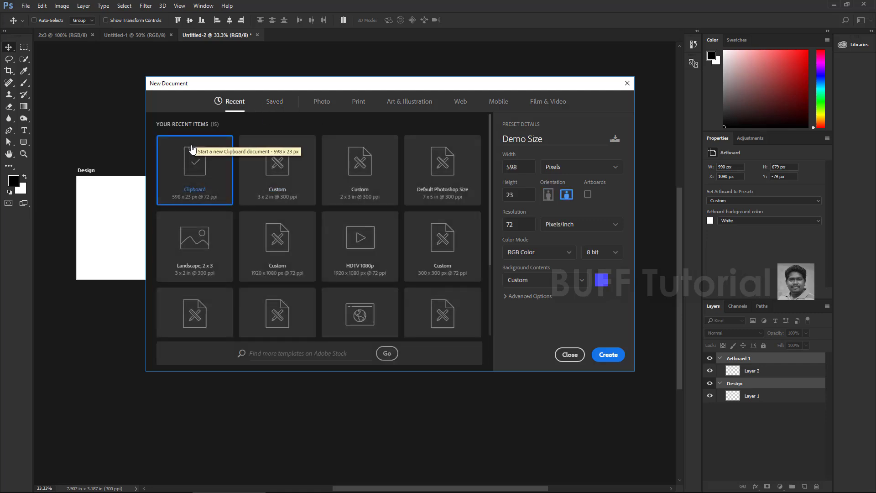
pyautogui.click(570, 355)
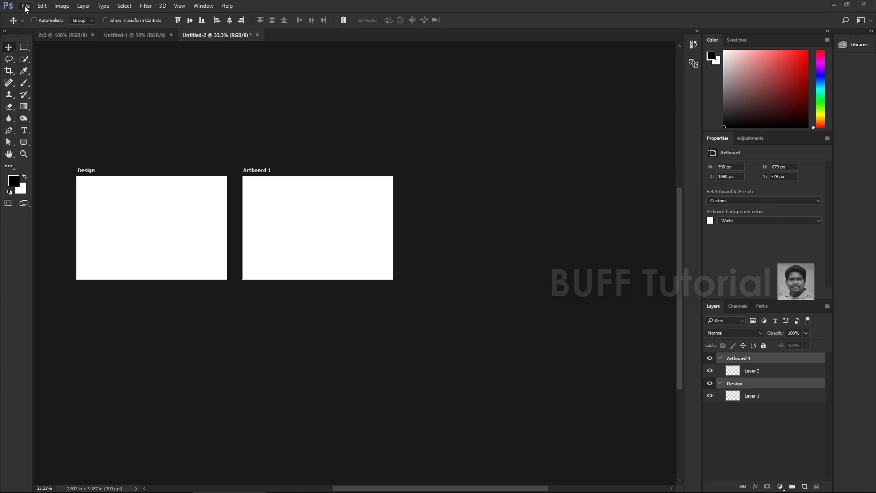
# In the New Document dialog, browse the Photo and Art & Illustration presets, delete the saved Demo Size preset, and close the dialog.
pyautogui.click(26, 6)
pyautogui.click(32, 13)
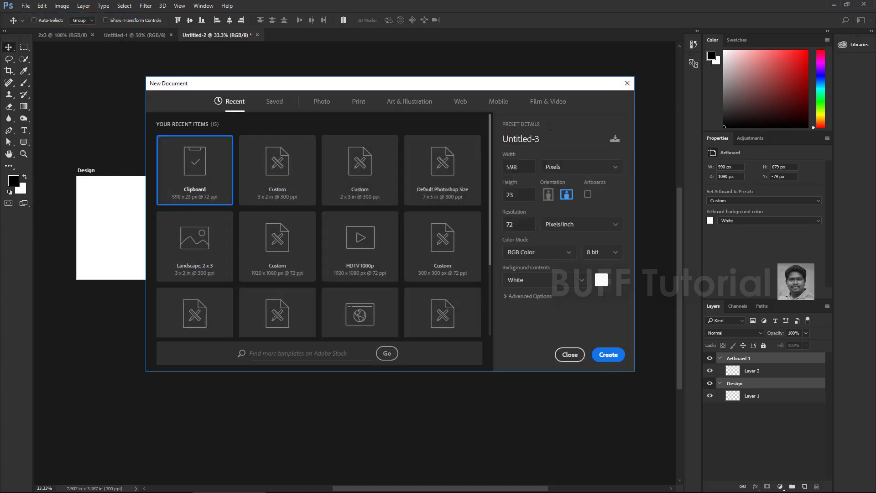
pyautogui.click(328, 106)
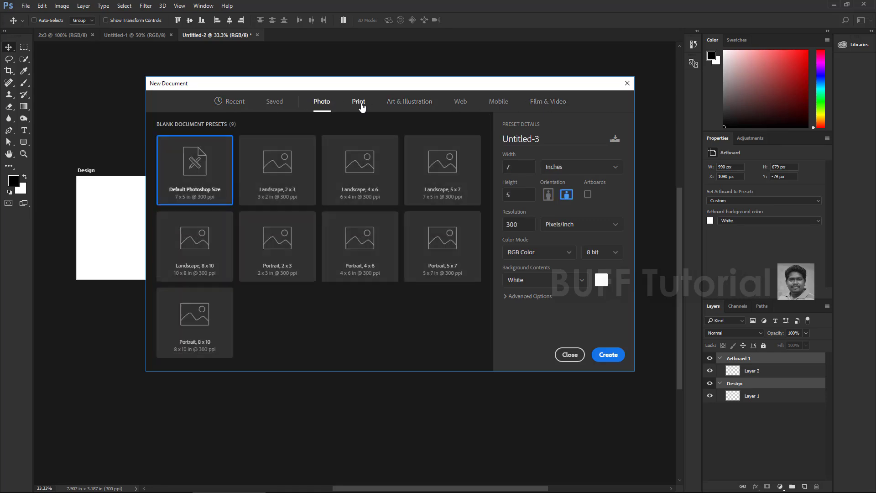
pyautogui.click(409, 102)
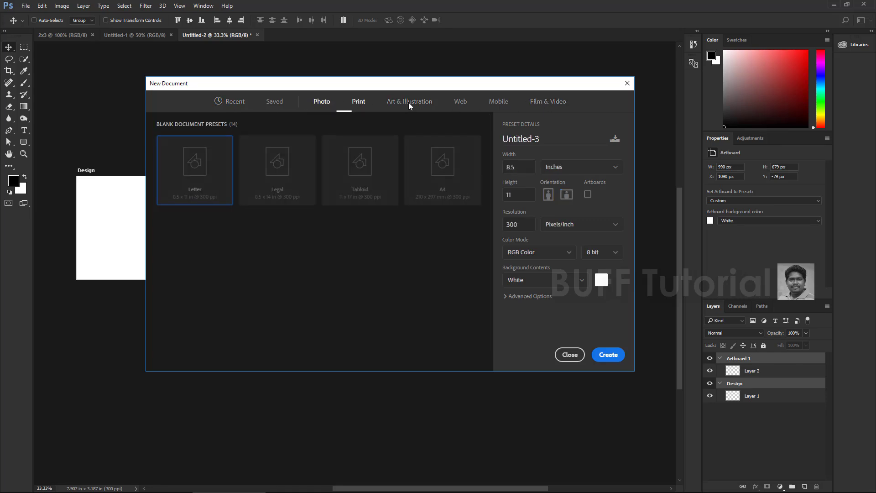
pyautogui.click(275, 102)
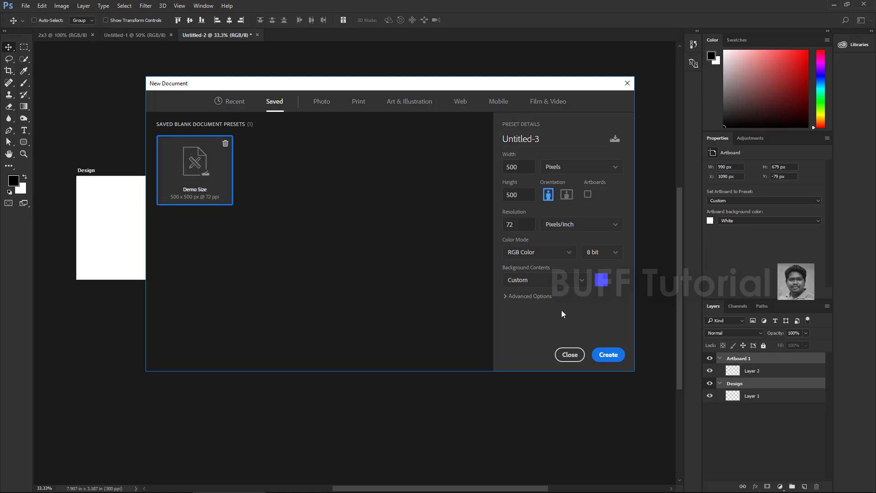
pyautogui.click(225, 145)
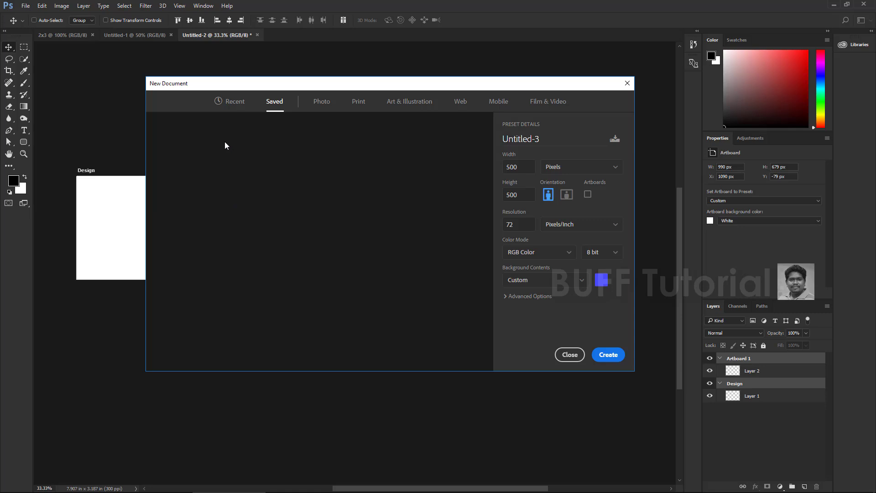
pyautogui.click(571, 355)
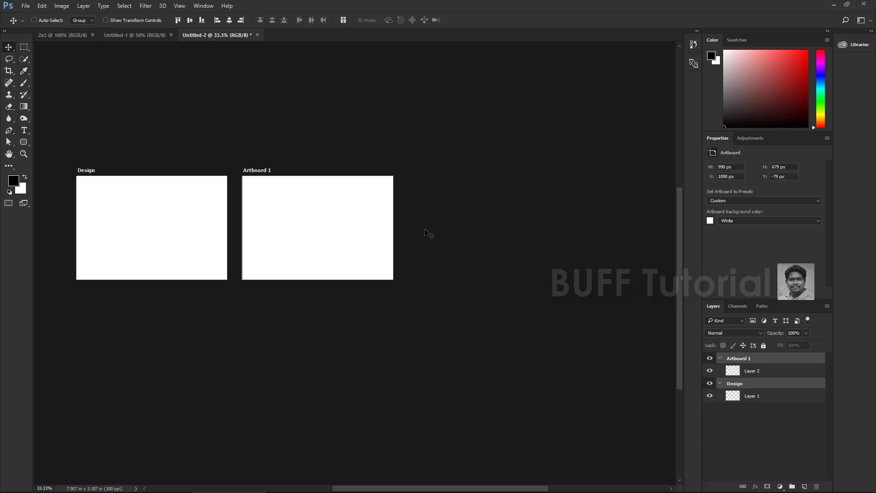